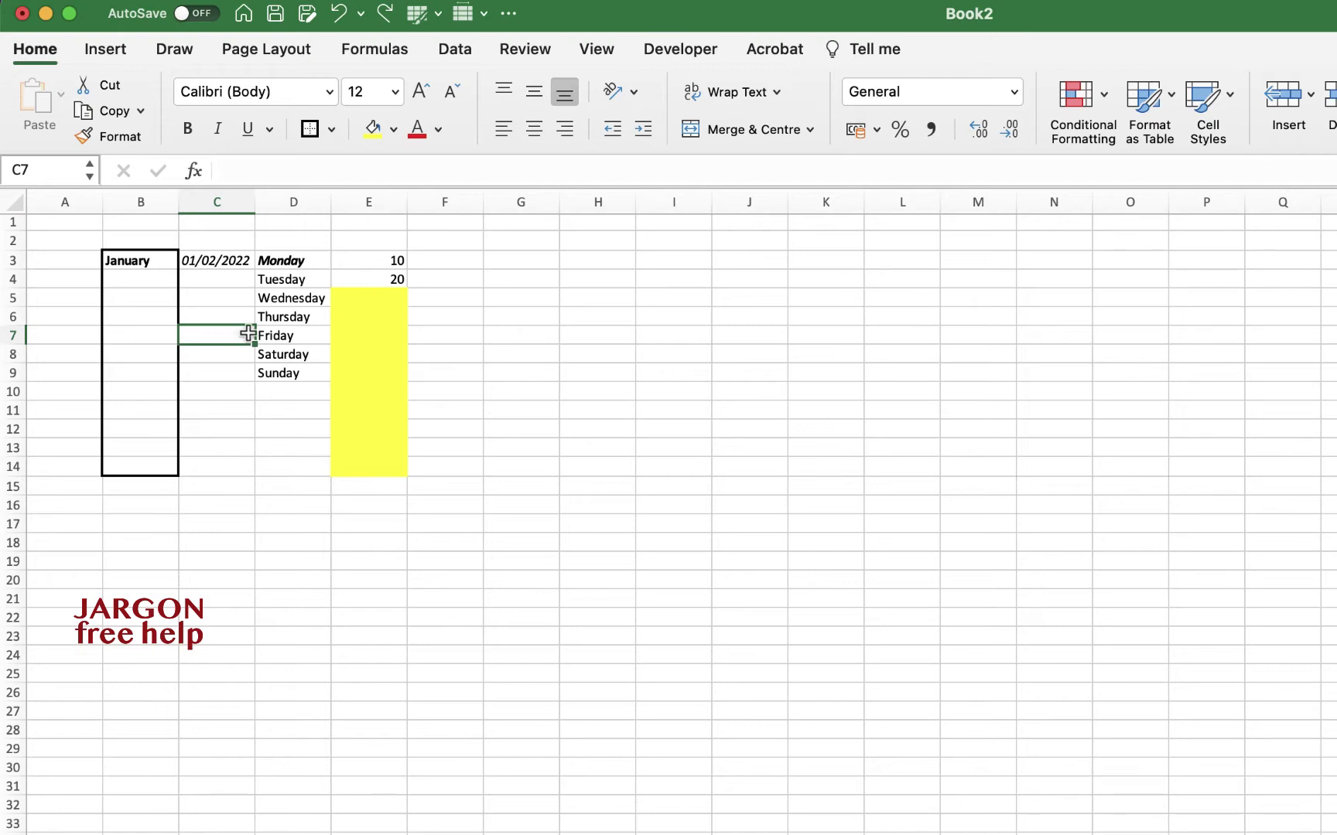
# - AutoFill B3's January down to B14 to list January through December
pyautogui.click(138, 259)
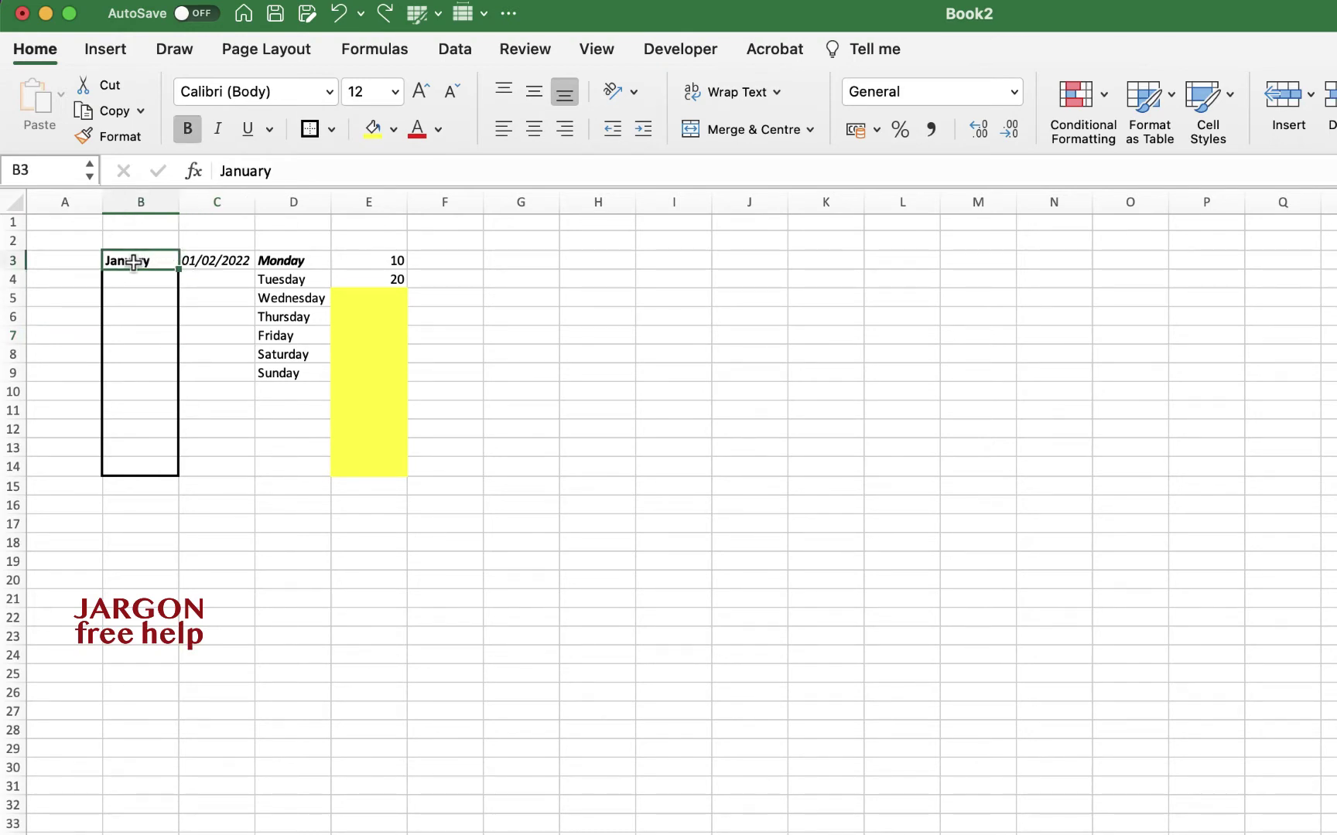
pyautogui.click(136, 313)
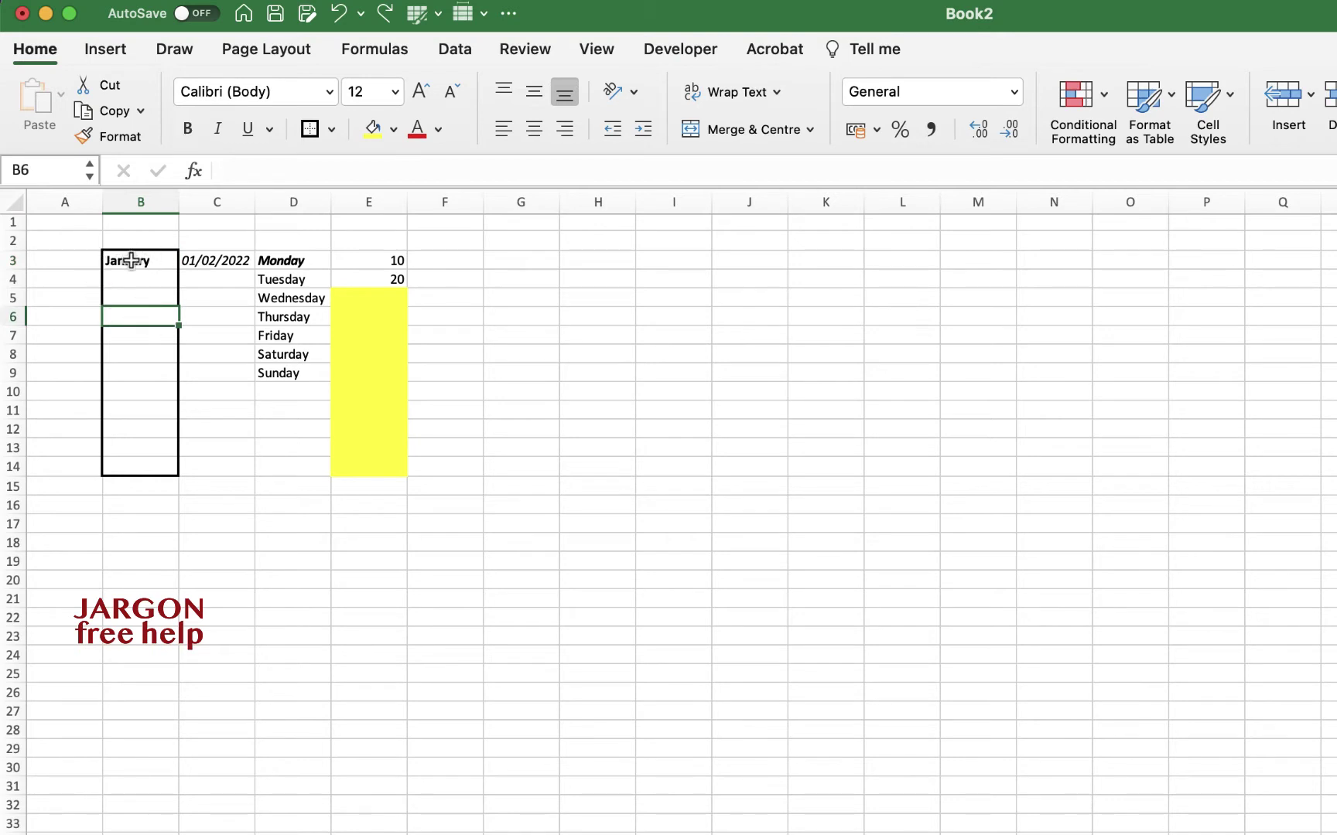
pyautogui.click(122, 262)
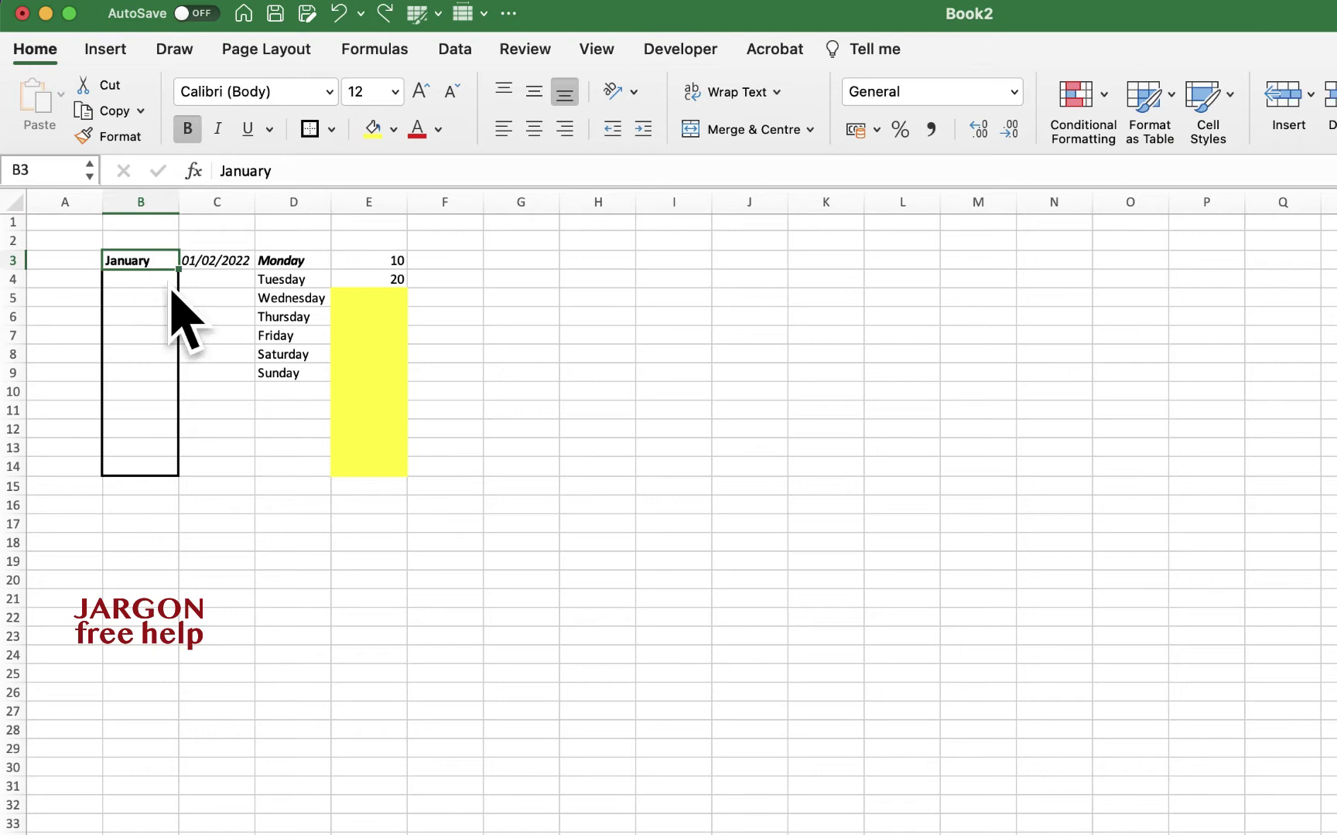
pyautogui.moveTo(178, 270); pyautogui.dragTo(183, 473)
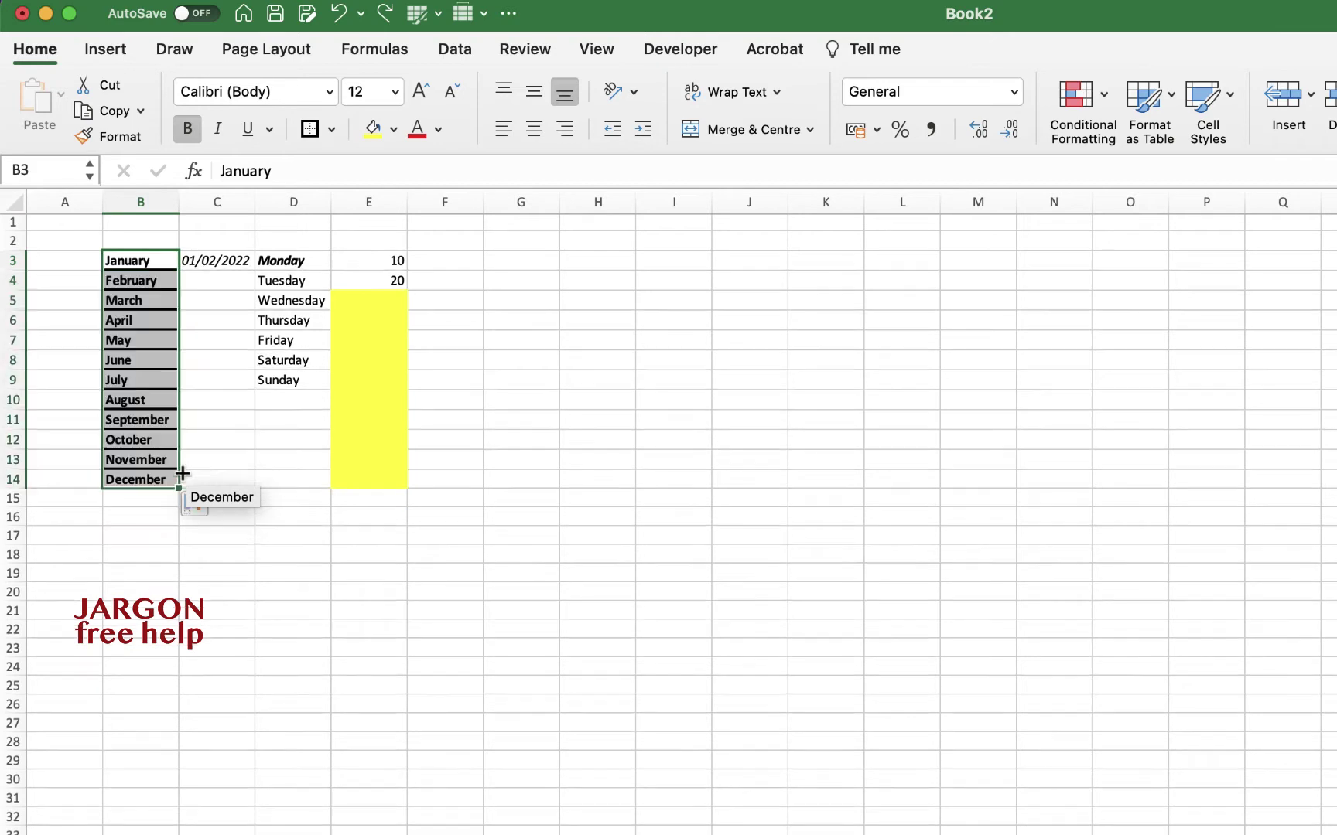
# - Check that February and May copied January's bold bordered formatting, then deselect
pyautogui.click(151, 284)
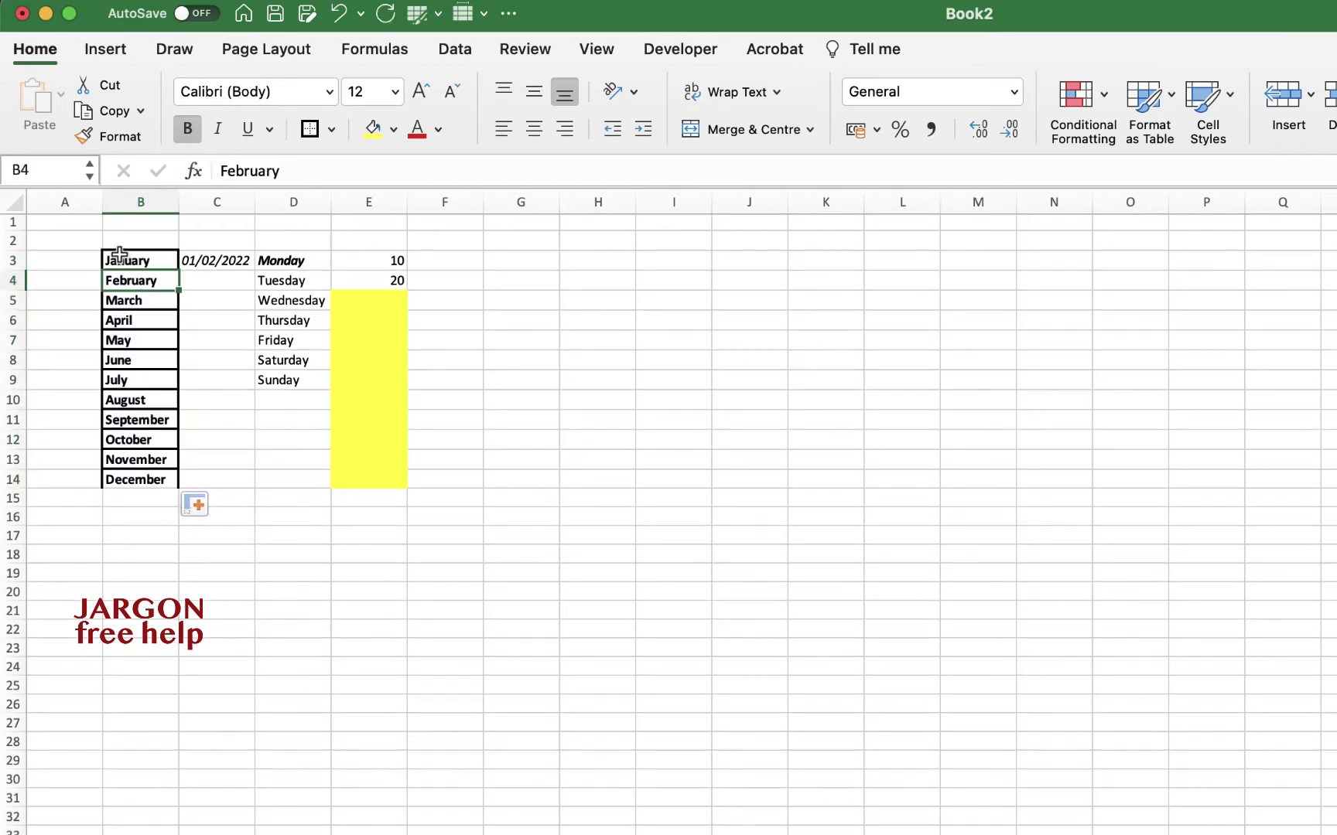
pyautogui.click(143, 337)
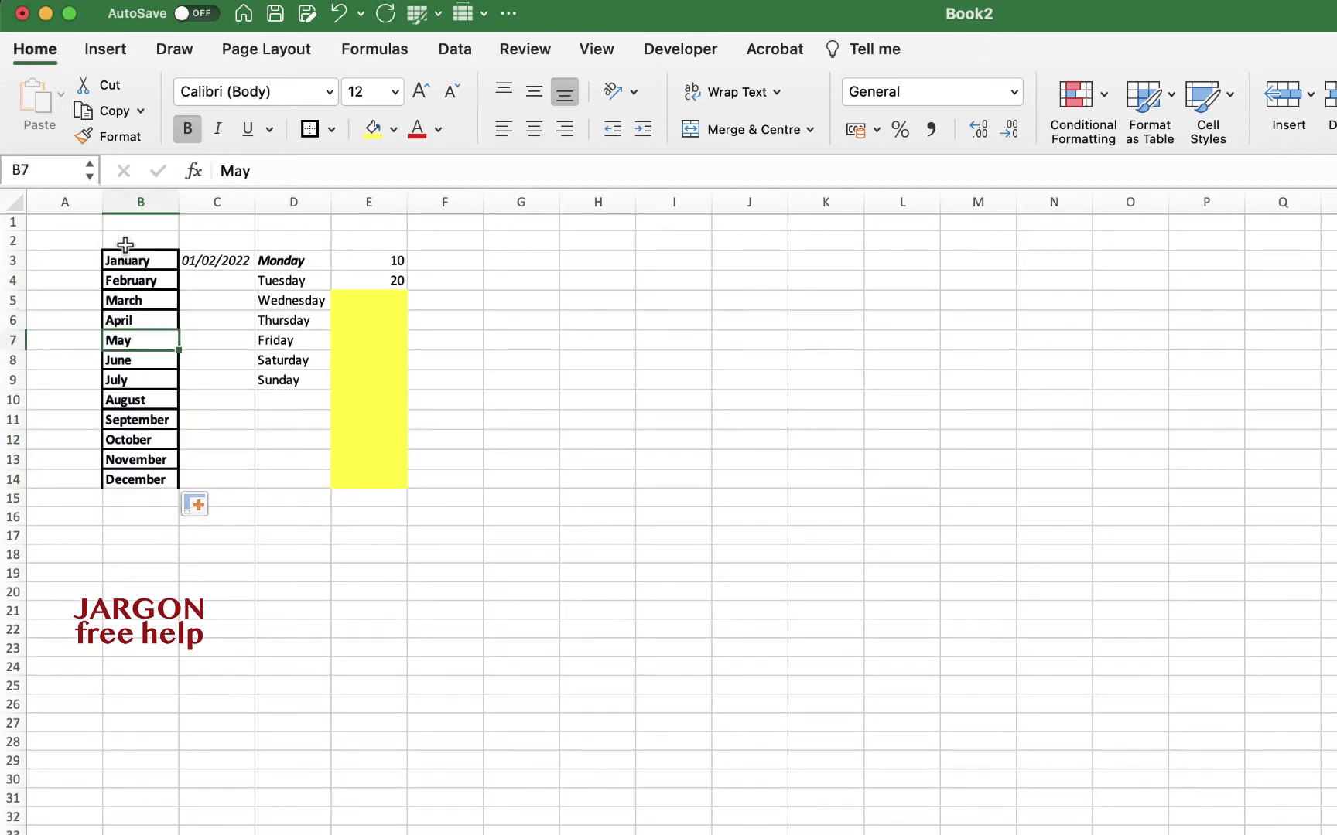
pyautogui.click(150, 481)
pyautogui.click(280, 502)
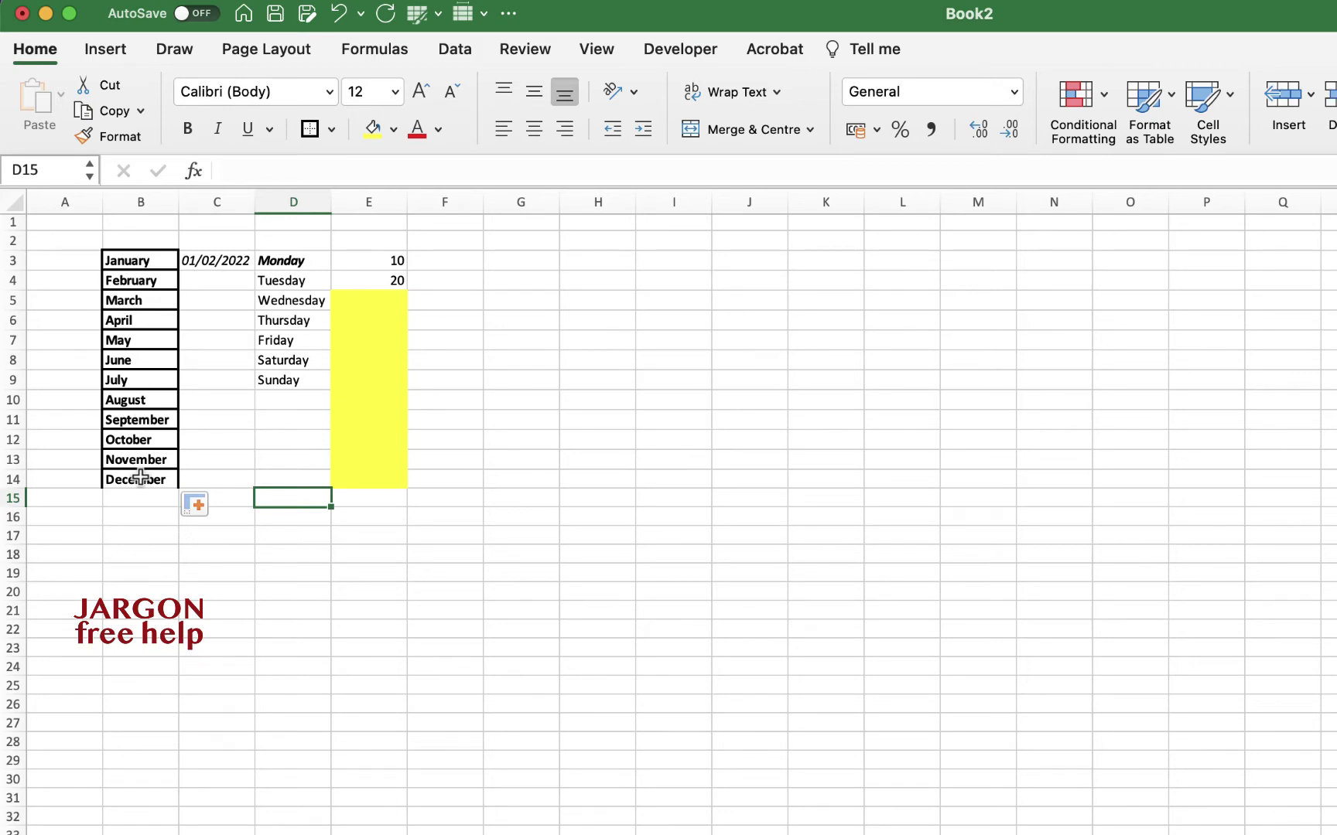
# - Undo the month fill and refill B3:B14 using Fill without Formatting
pyautogui.press('super+z')
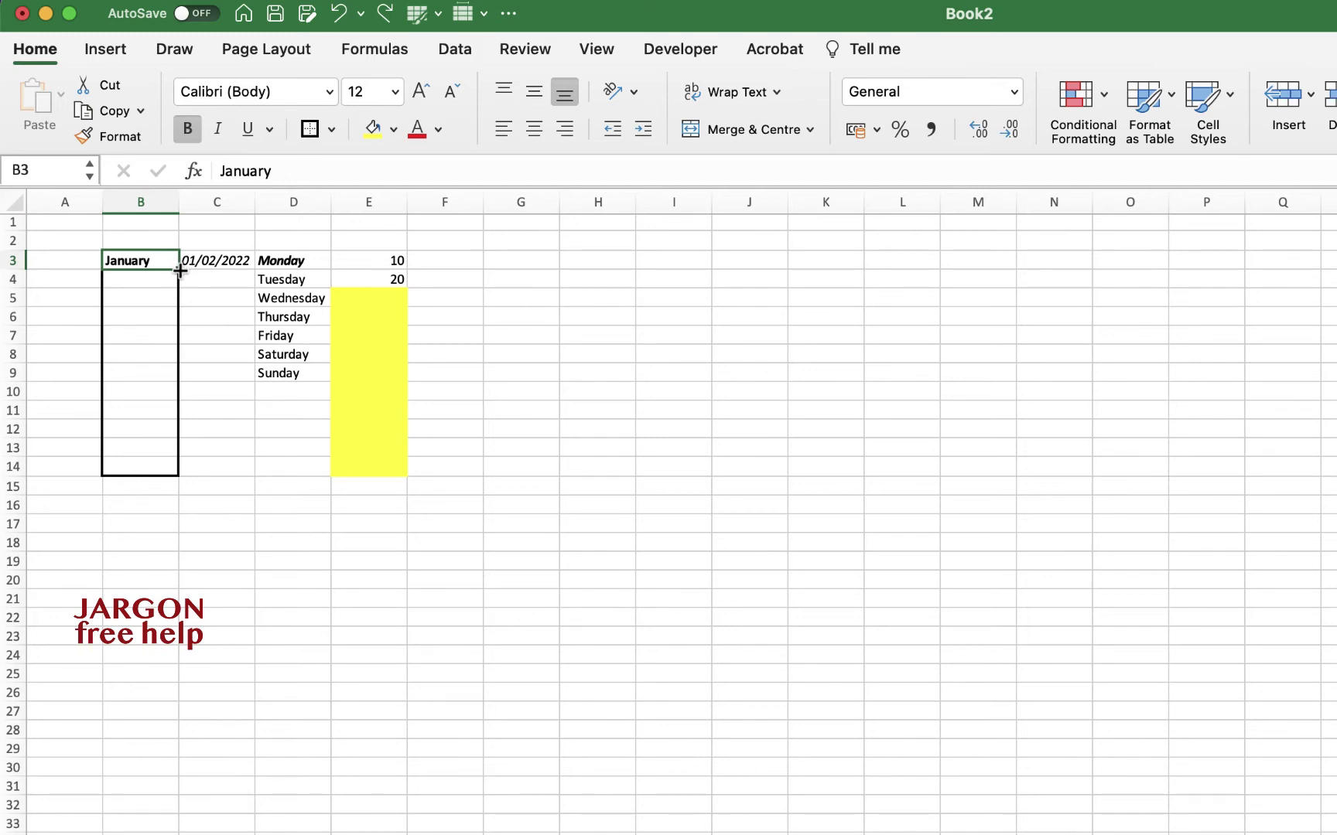
pyautogui.moveTo(180, 270); pyautogui.dragTo(176, 472)
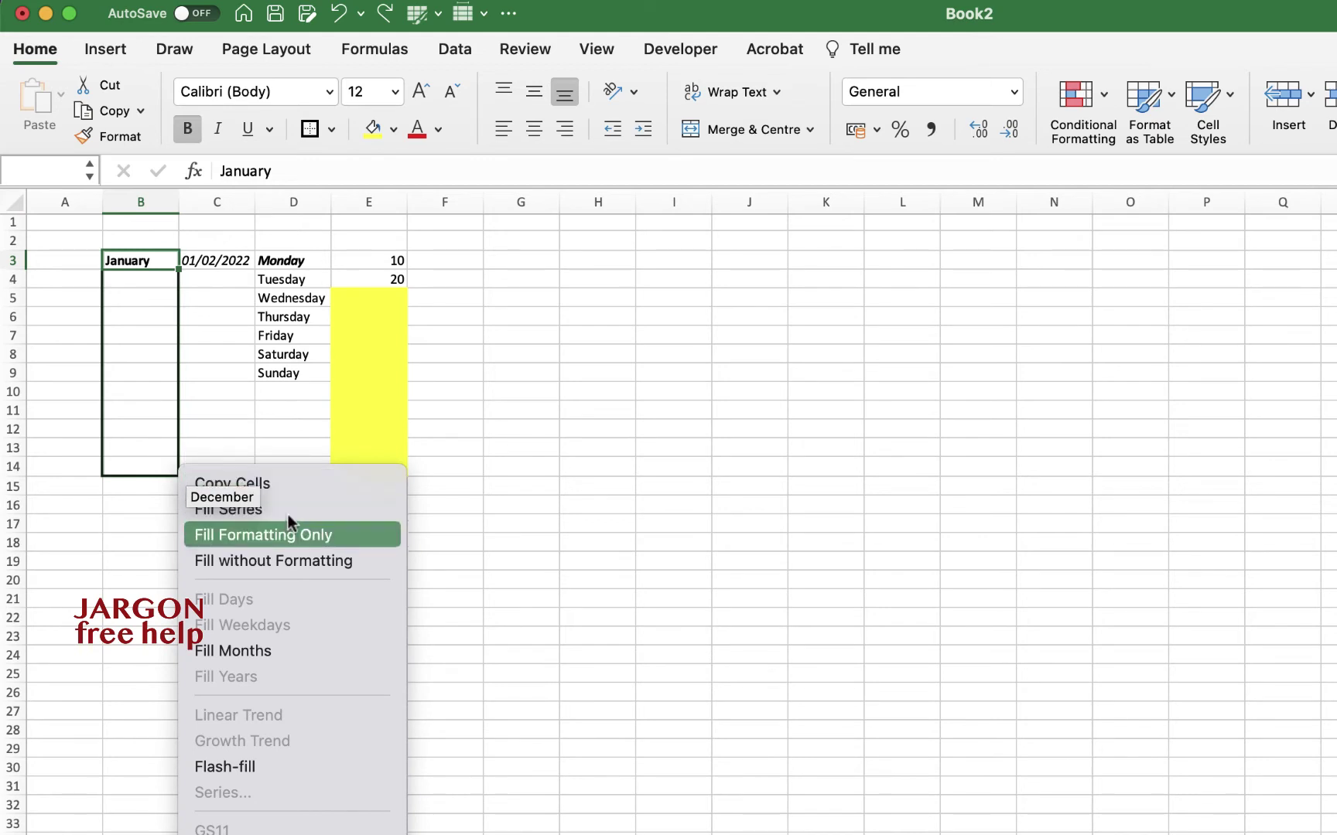
pyautogui.click(286, 561)
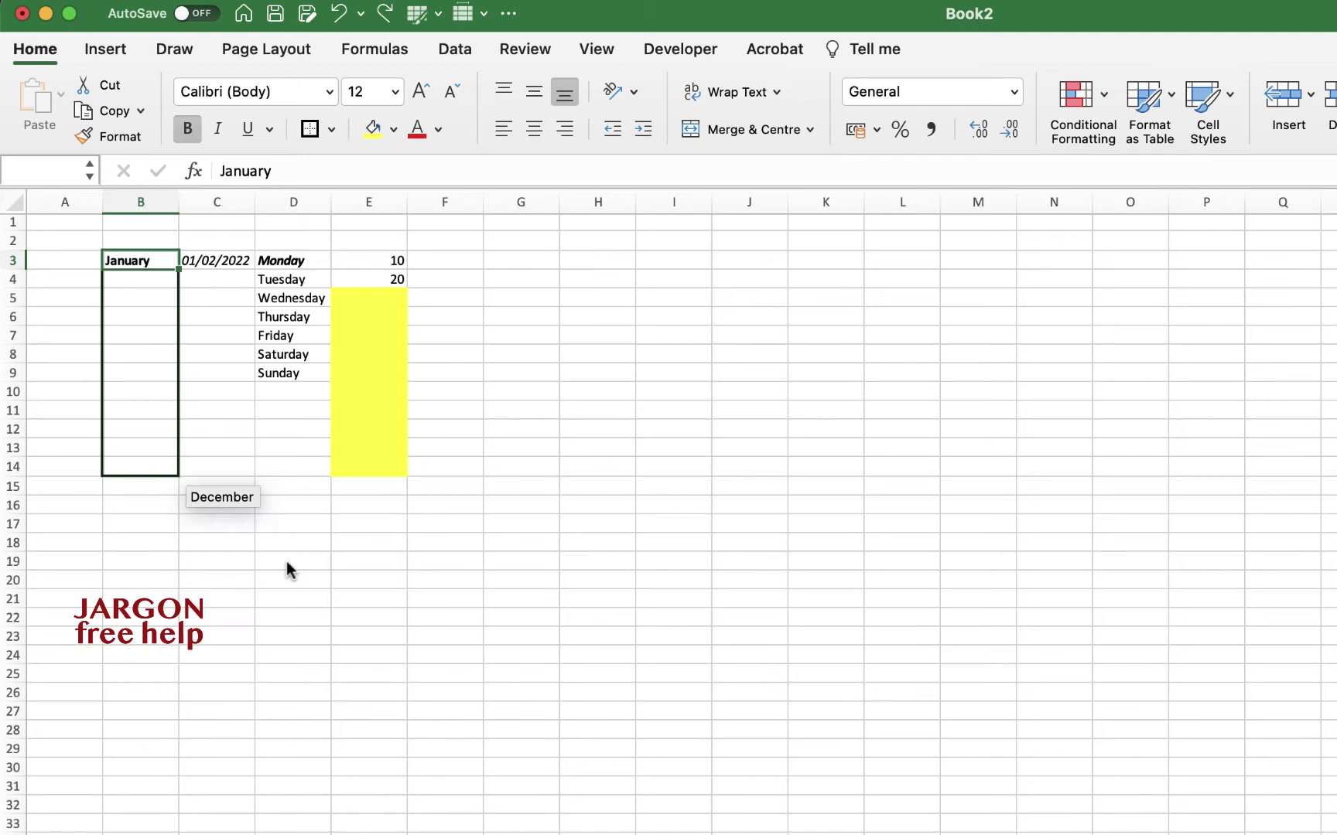
pyautogui.click(161, 386)
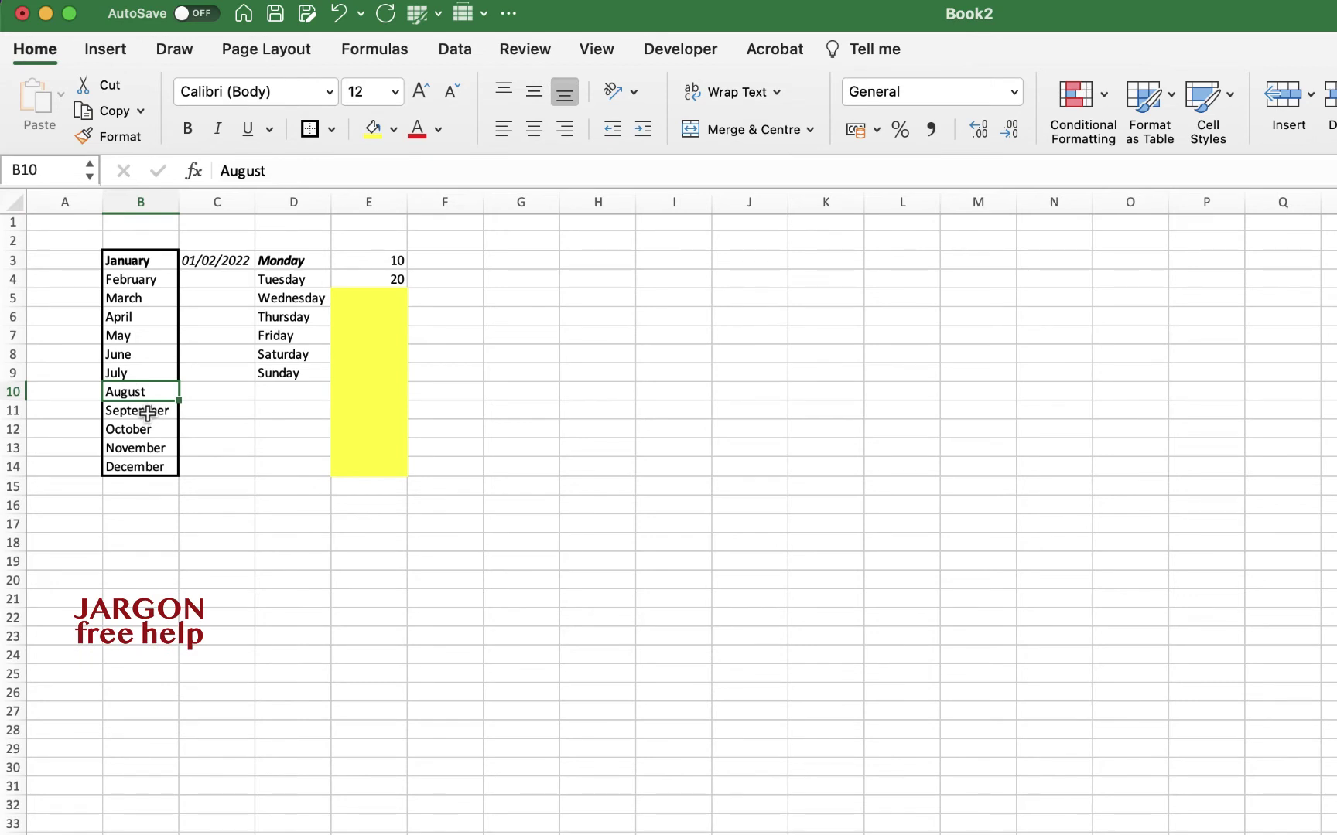
# - Extend the 01/02/2022 date from C3 down to C14 using Fill without Formatting
pyautogui.click(219, 261)
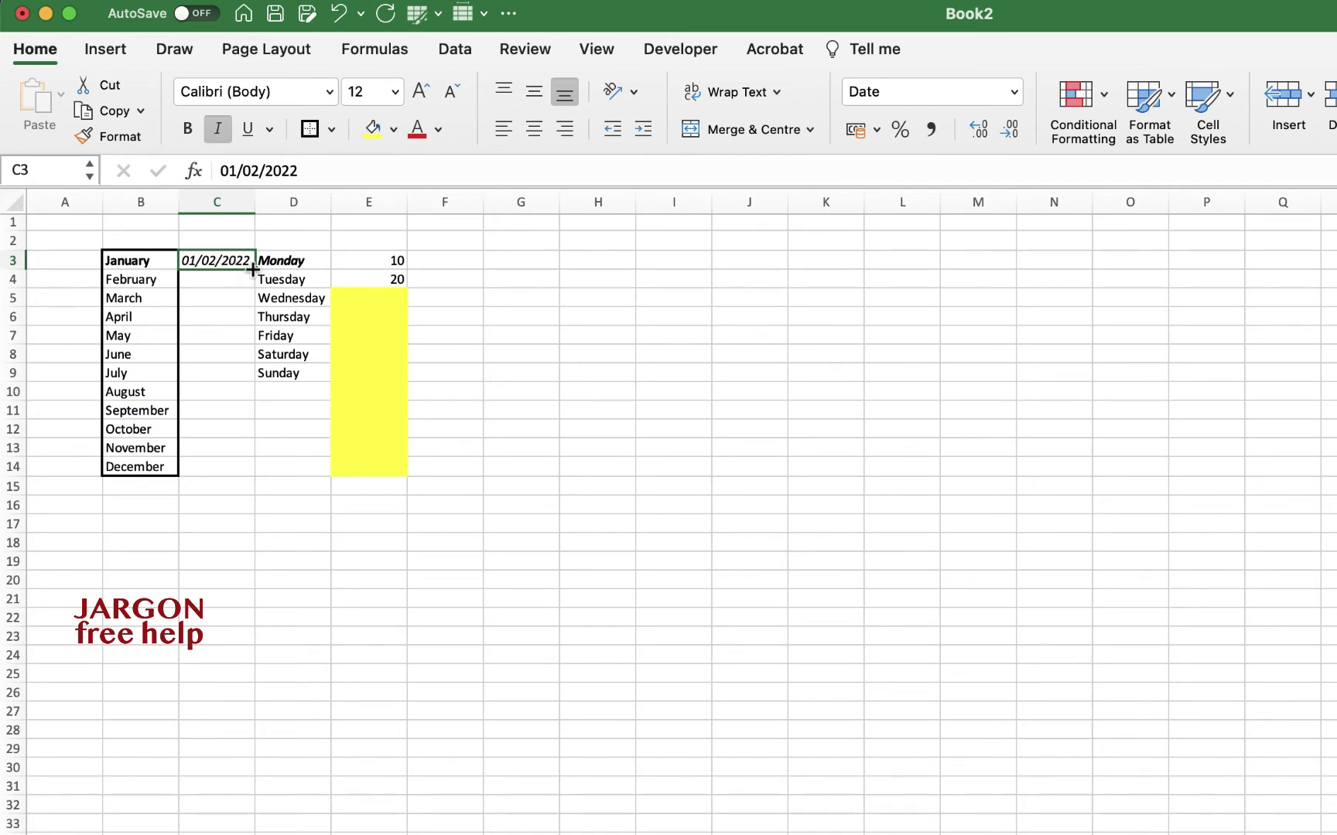
pyautogui.moveTo(253, 269); pyautogui.dragTo(251, 372)
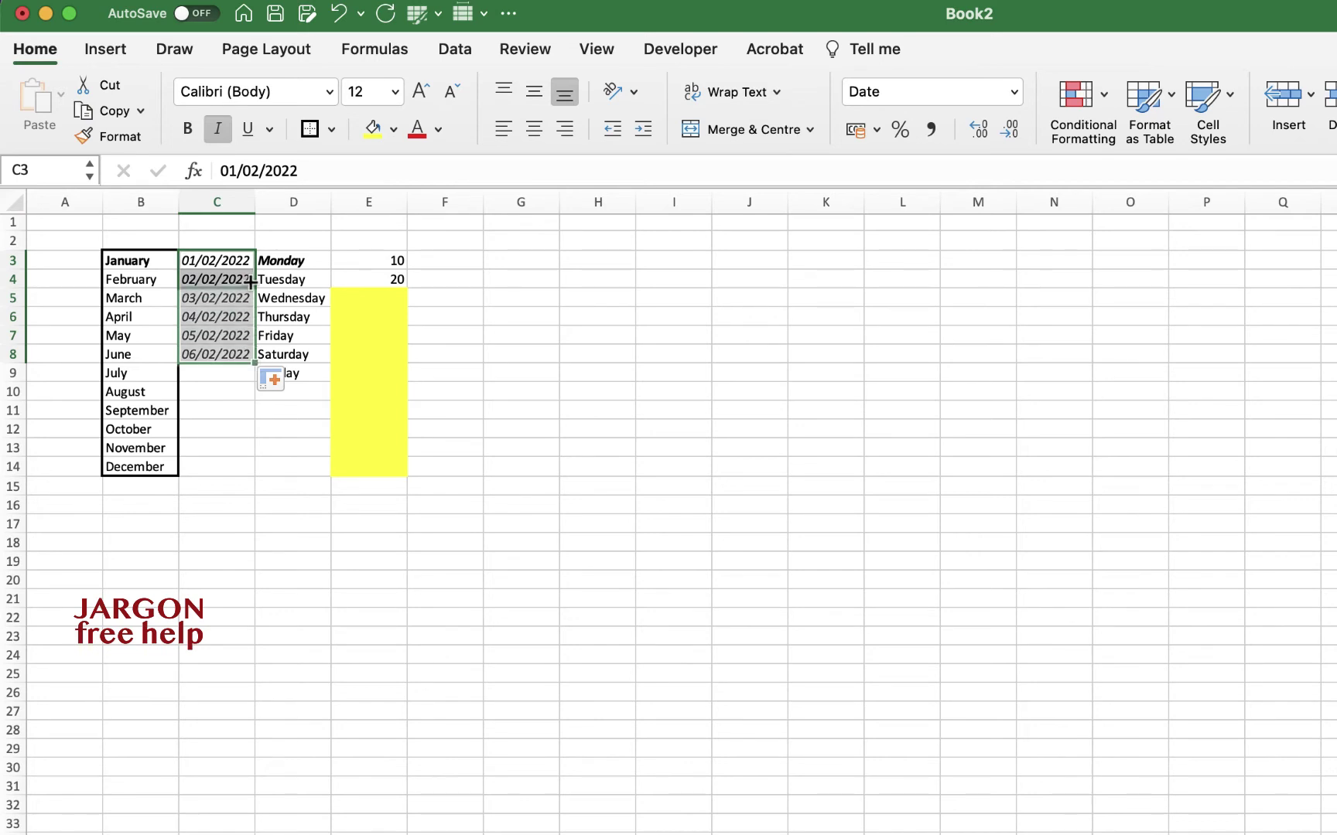
pyautogui.press('super+z')
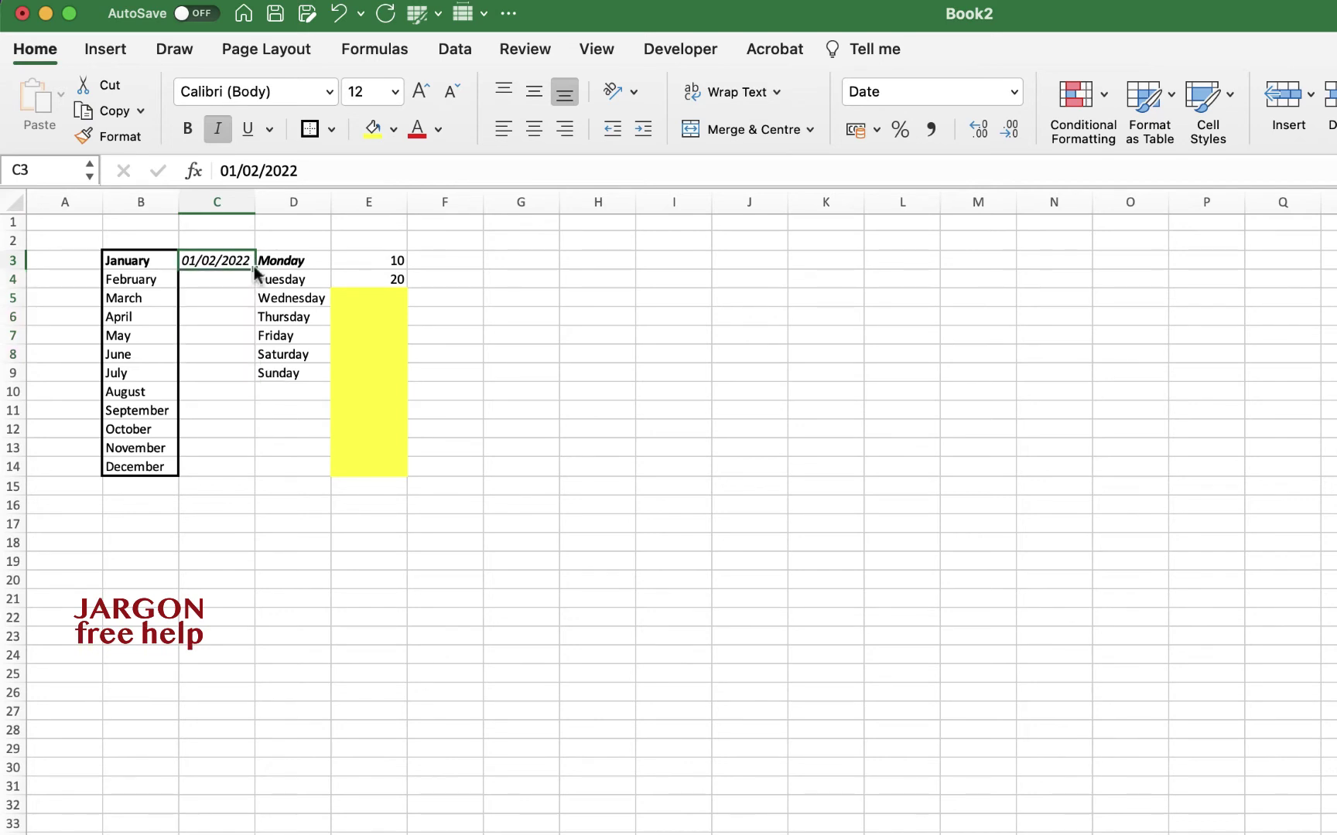
pyautogui.moveTo(254, 269); pyautogui.dragTo(269, 471)
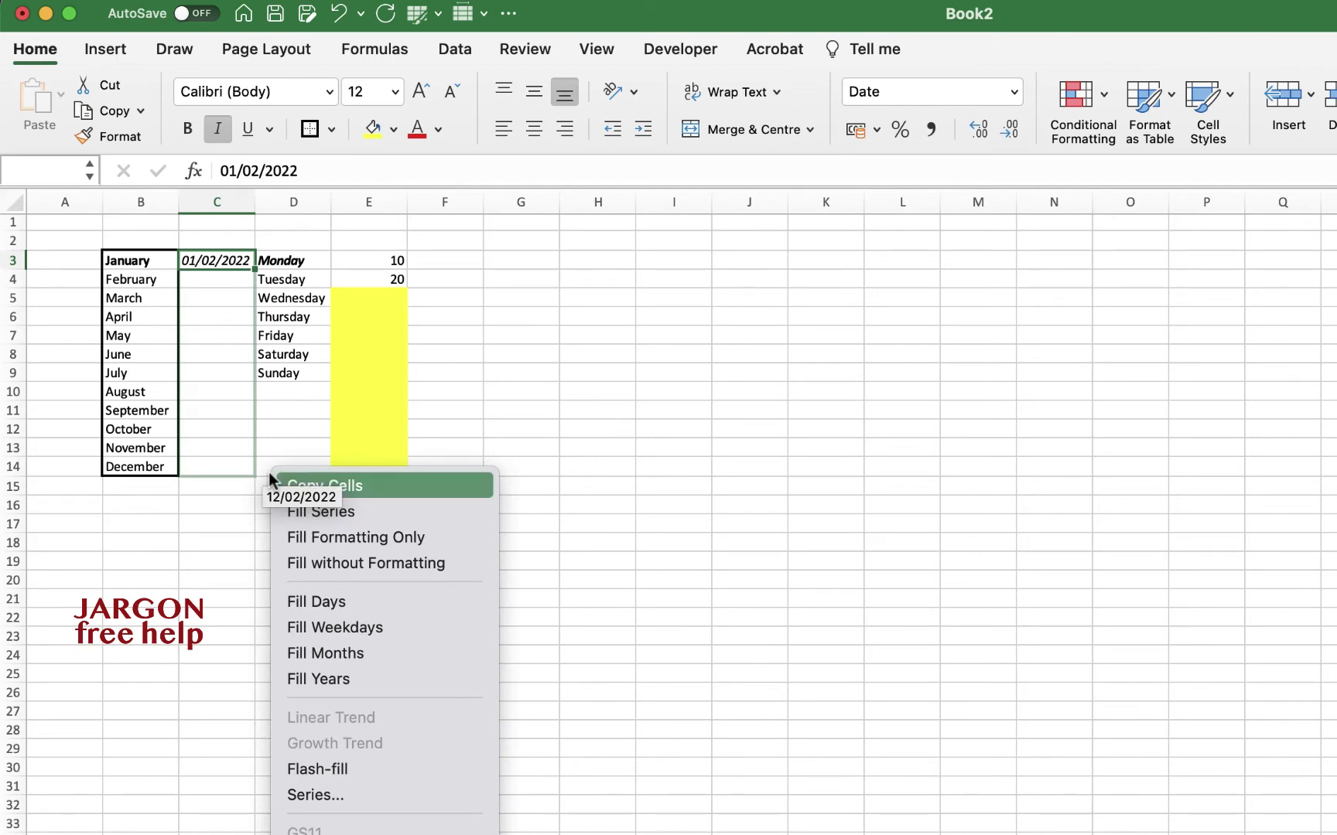
pyautogui.click(370, 564)
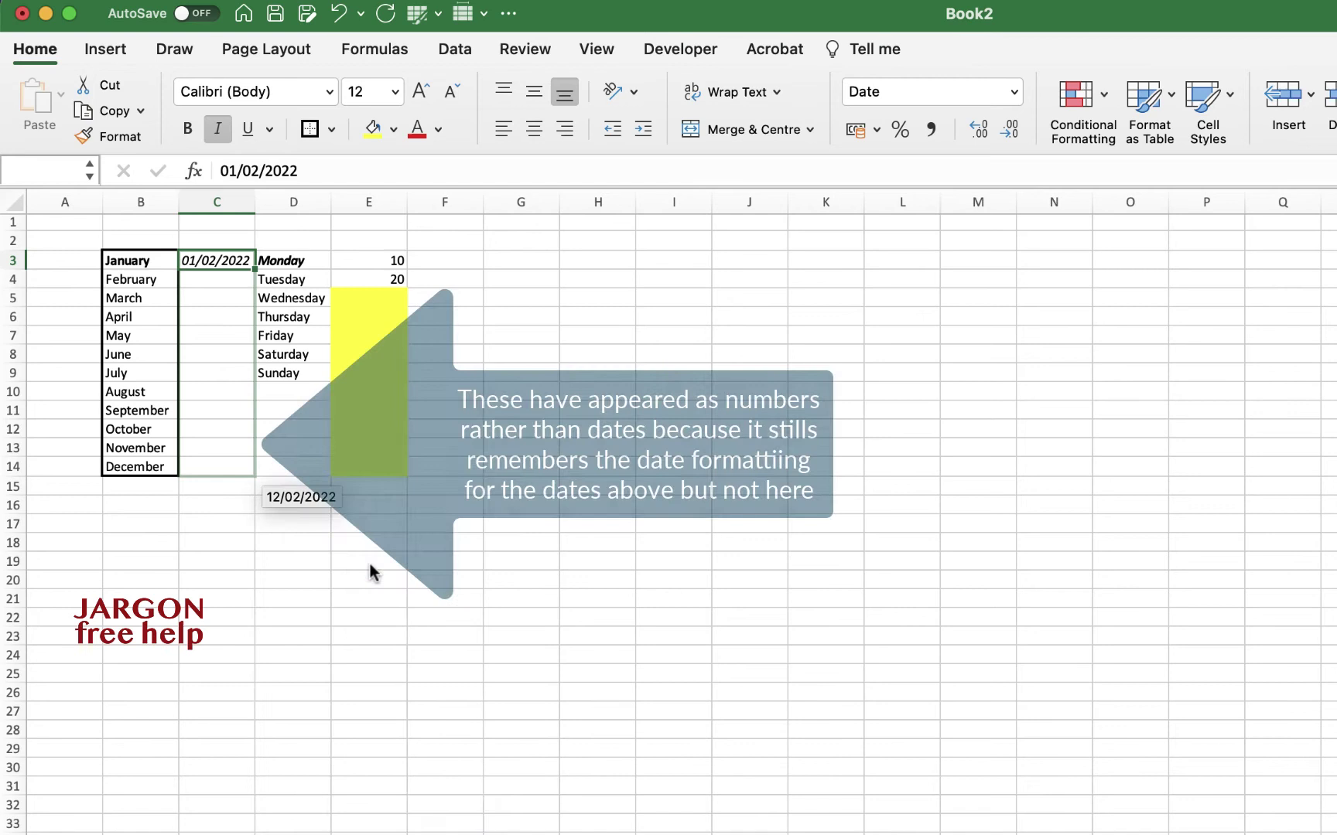
pyautogui.click(313, 258)
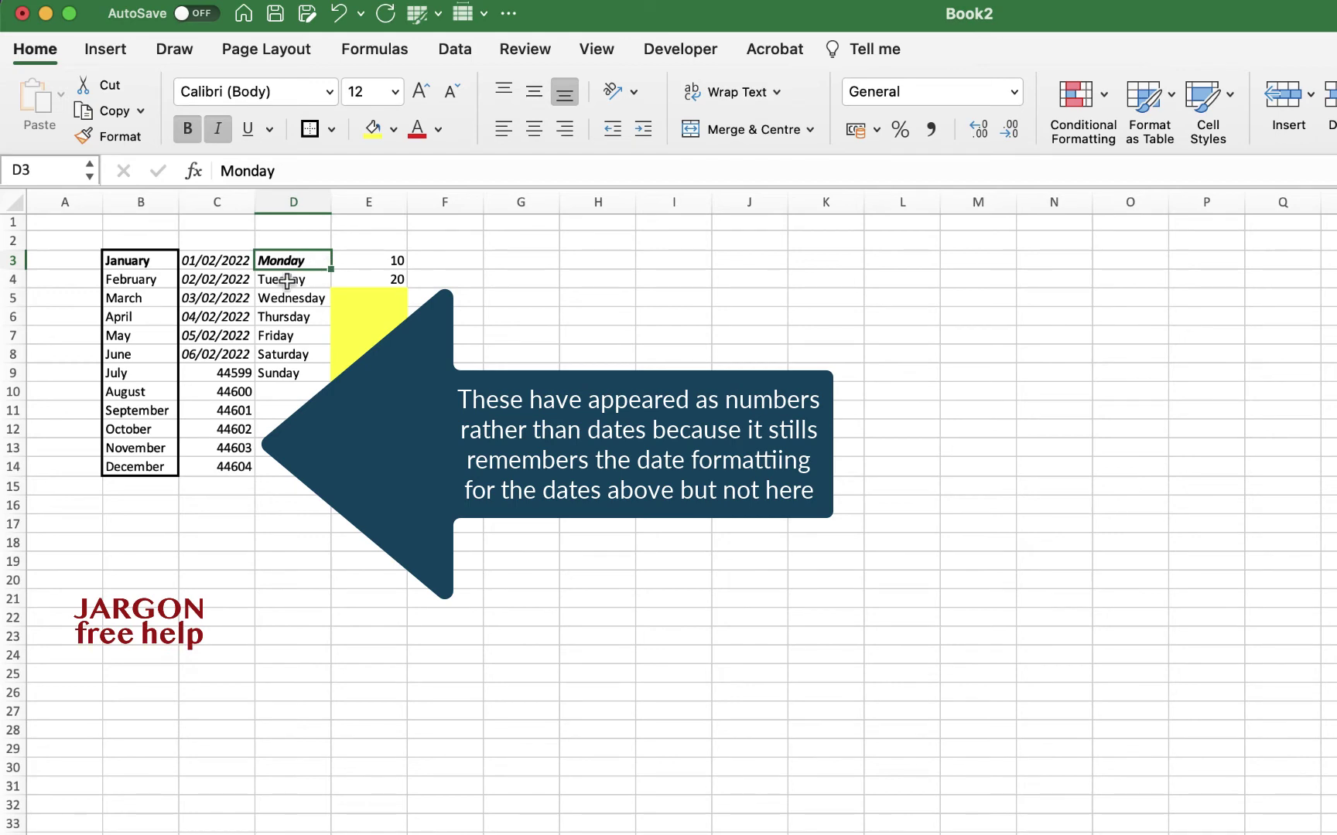
# - Clear Tuesday through Sunday from D4:D9
pyautogui.moveTo(287, 280); pyautogui.dragTo(286, 371)
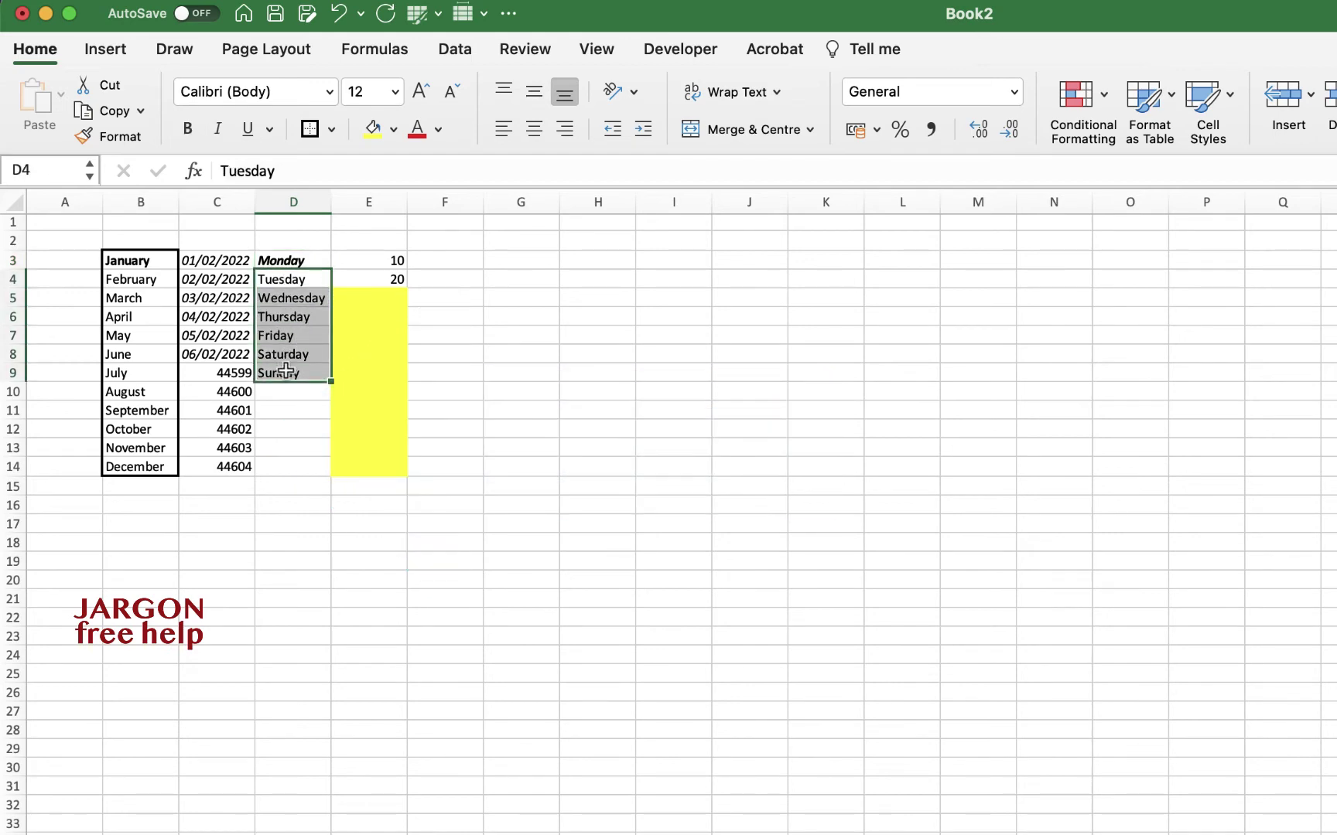
pyautogui.press('Delete')
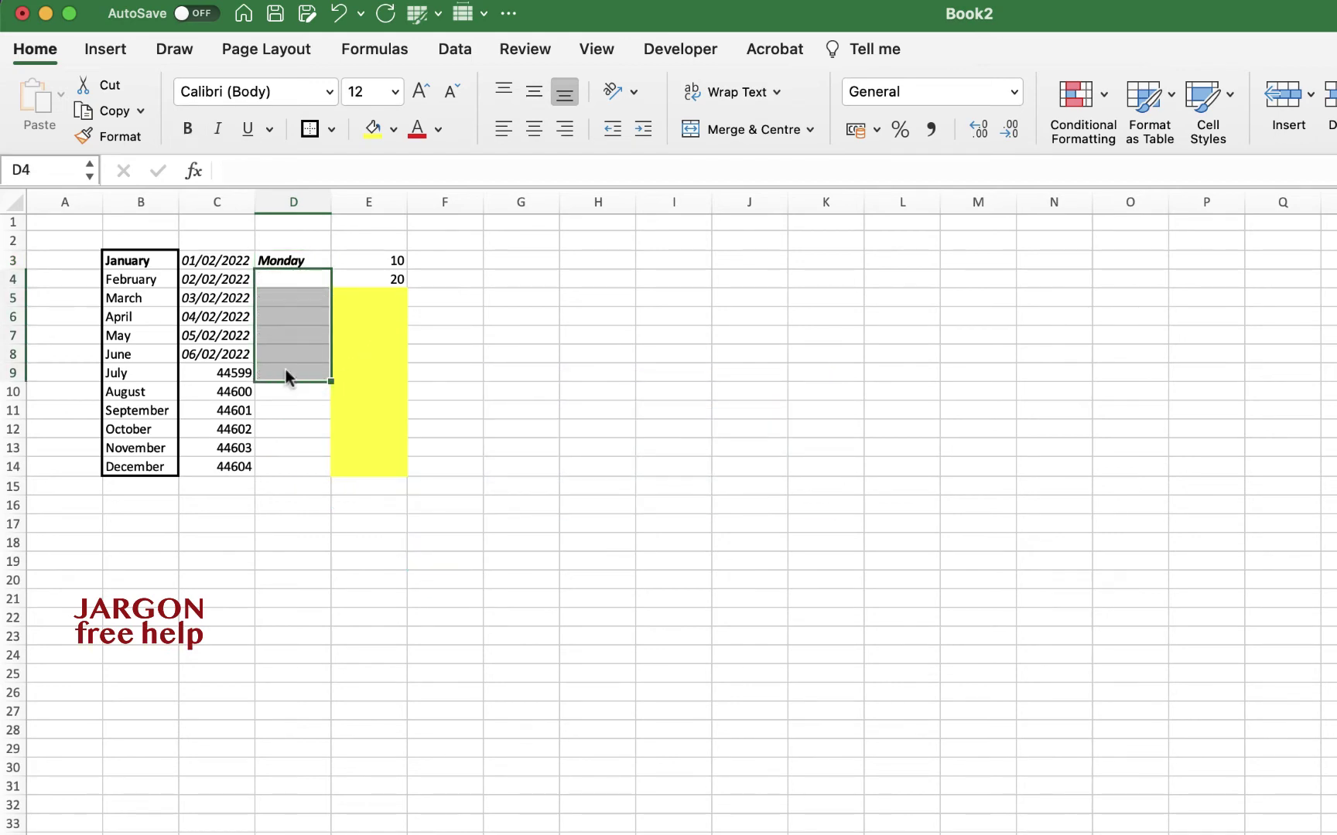
pyautogui.scroll(-3, 306, 344)
pyautogui.hscroll(1, 306, 344)
pyautogui.scroll(3, 307, 340)
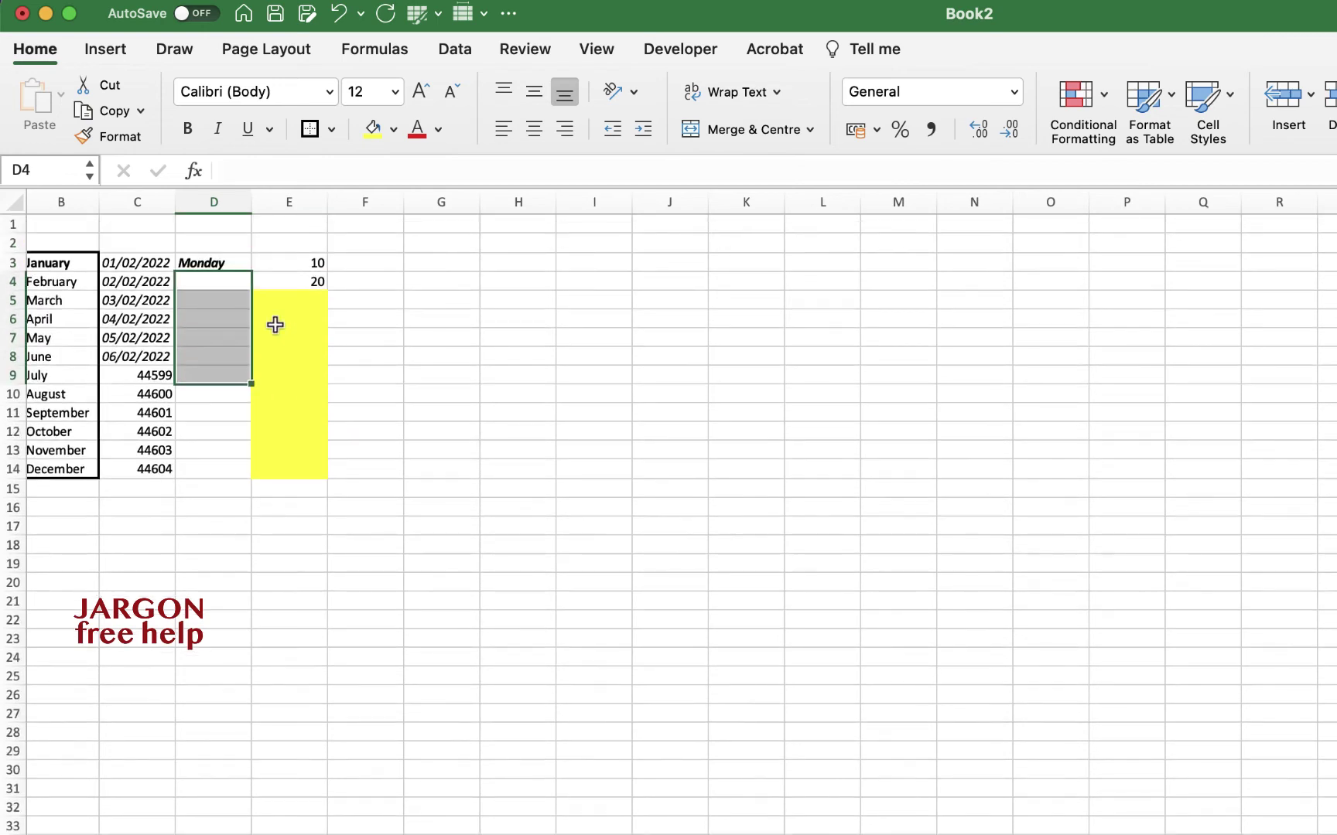
# - Refill weekdays from D3's Monday down to D9 without copying formatting
pyautogui.click(232, 265)
pyautogui.moveTo(252, 271); pyautogui.dragTo(245, 378)
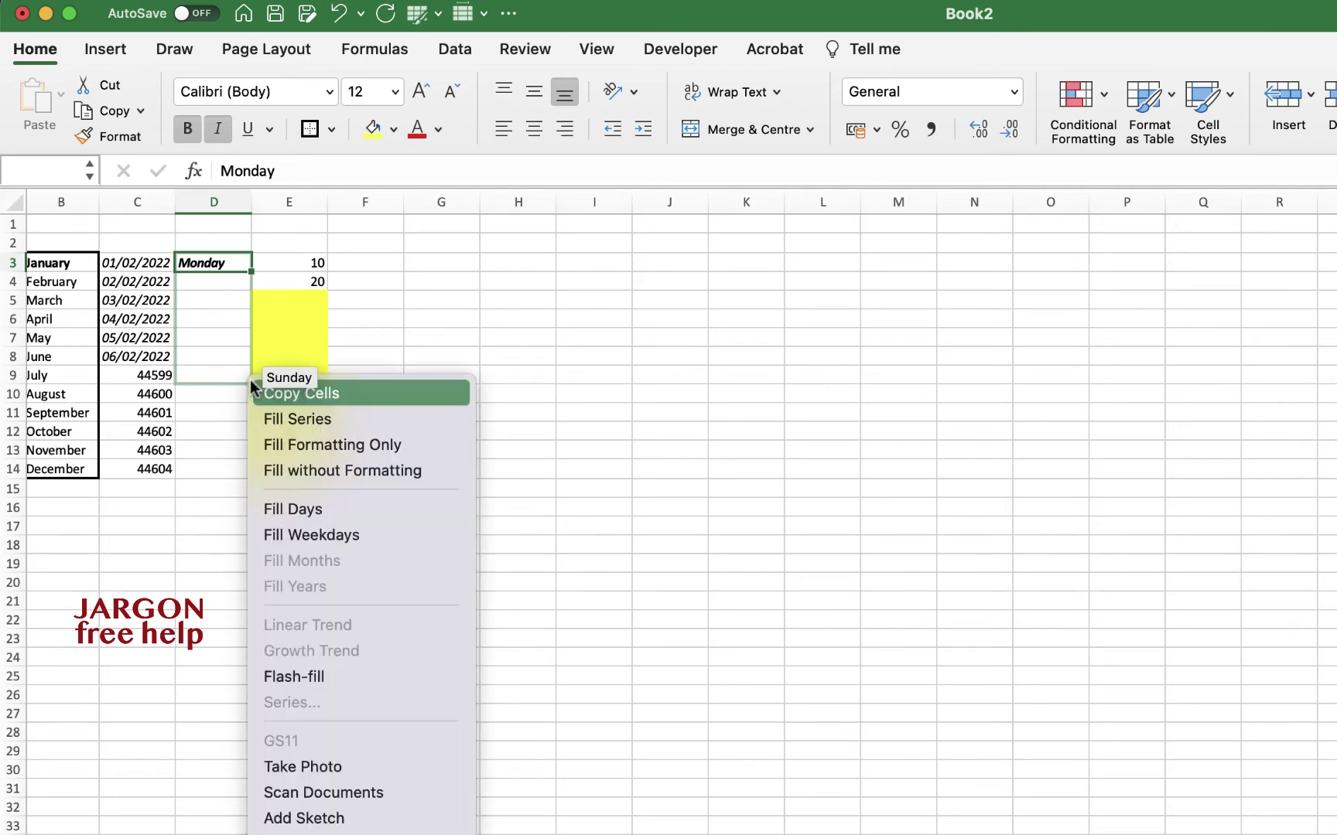
pyautogui.click(372, 469)
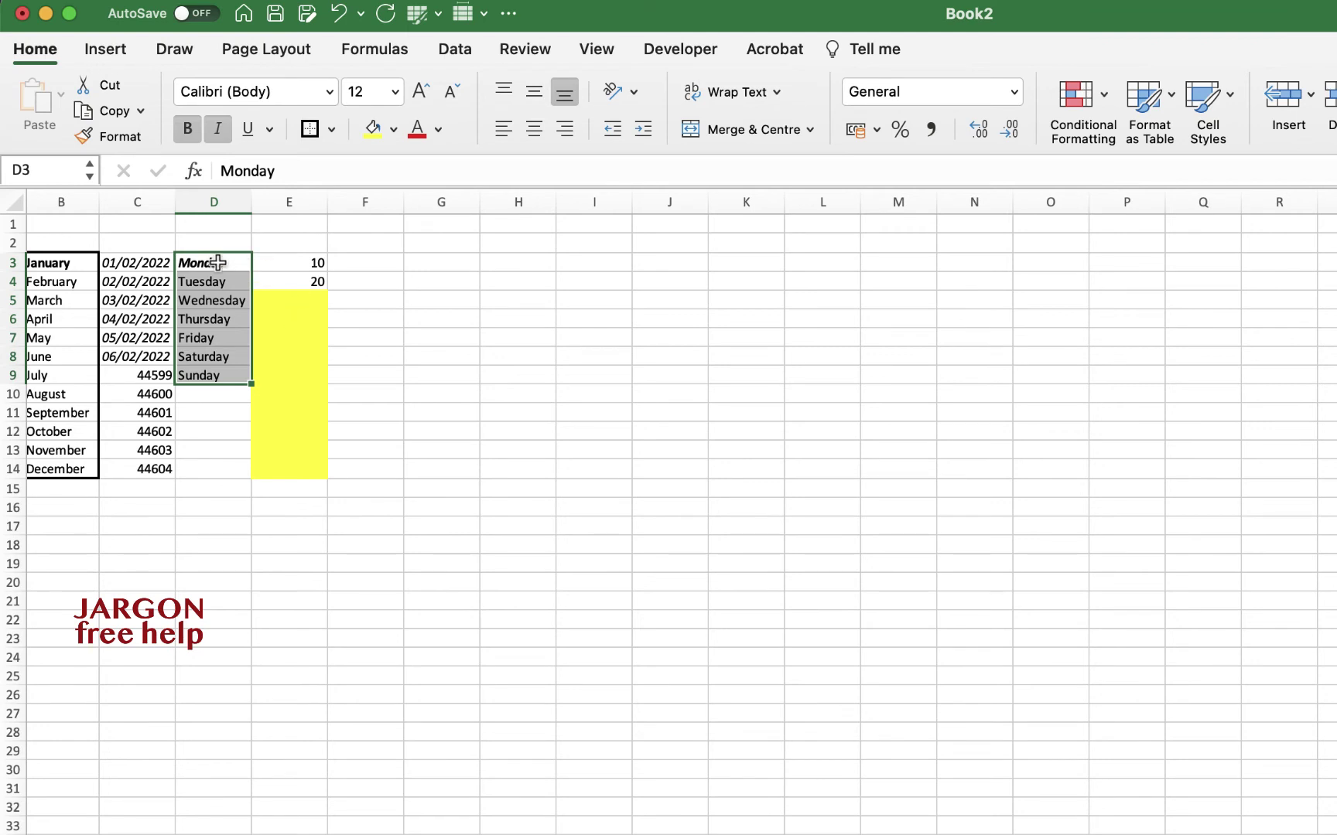
# - Copy only D3's bold italic formatting down to D4:D9 with Fill Formatting Only
pyautogui.click(221, 263)
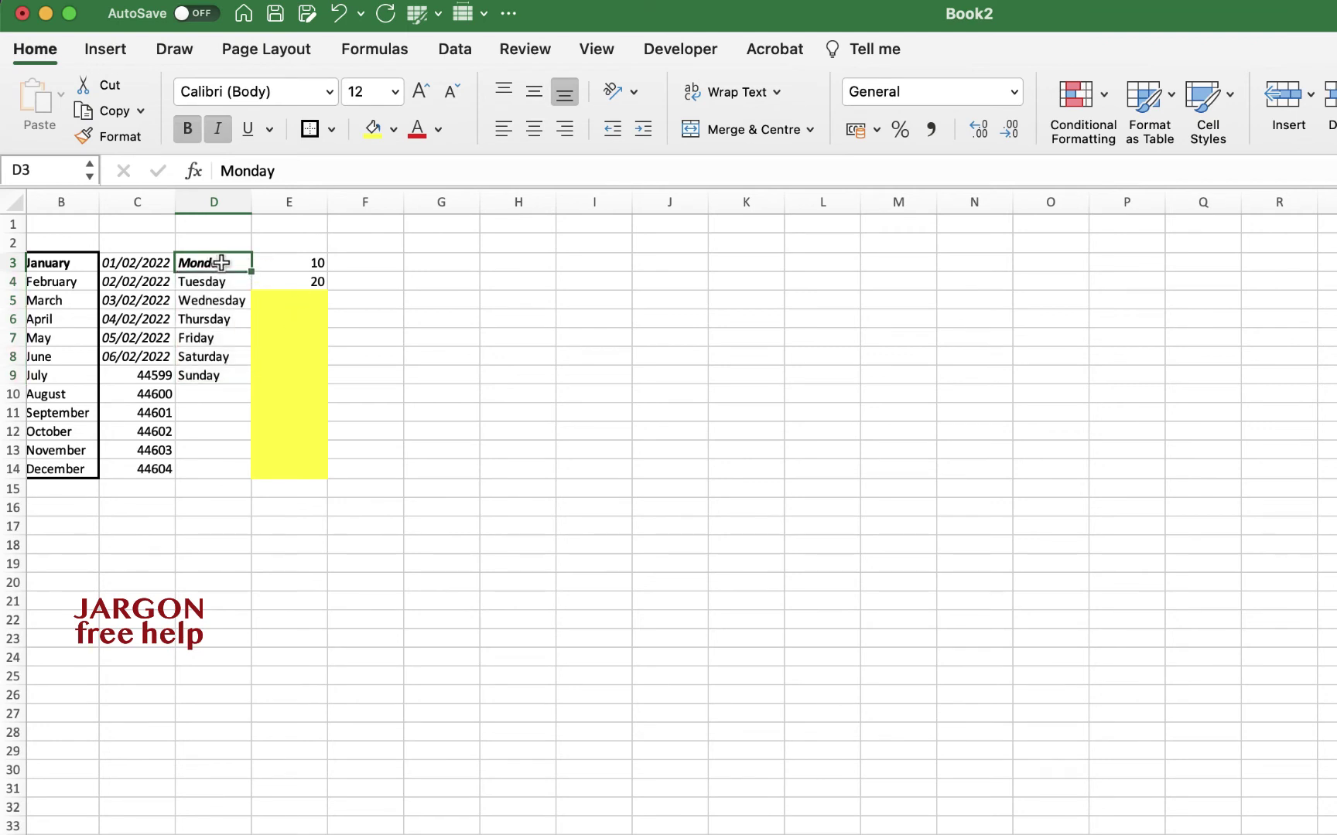
pyautogui.moveTo(251, 271); pyautogui.dragTo(247, 378)
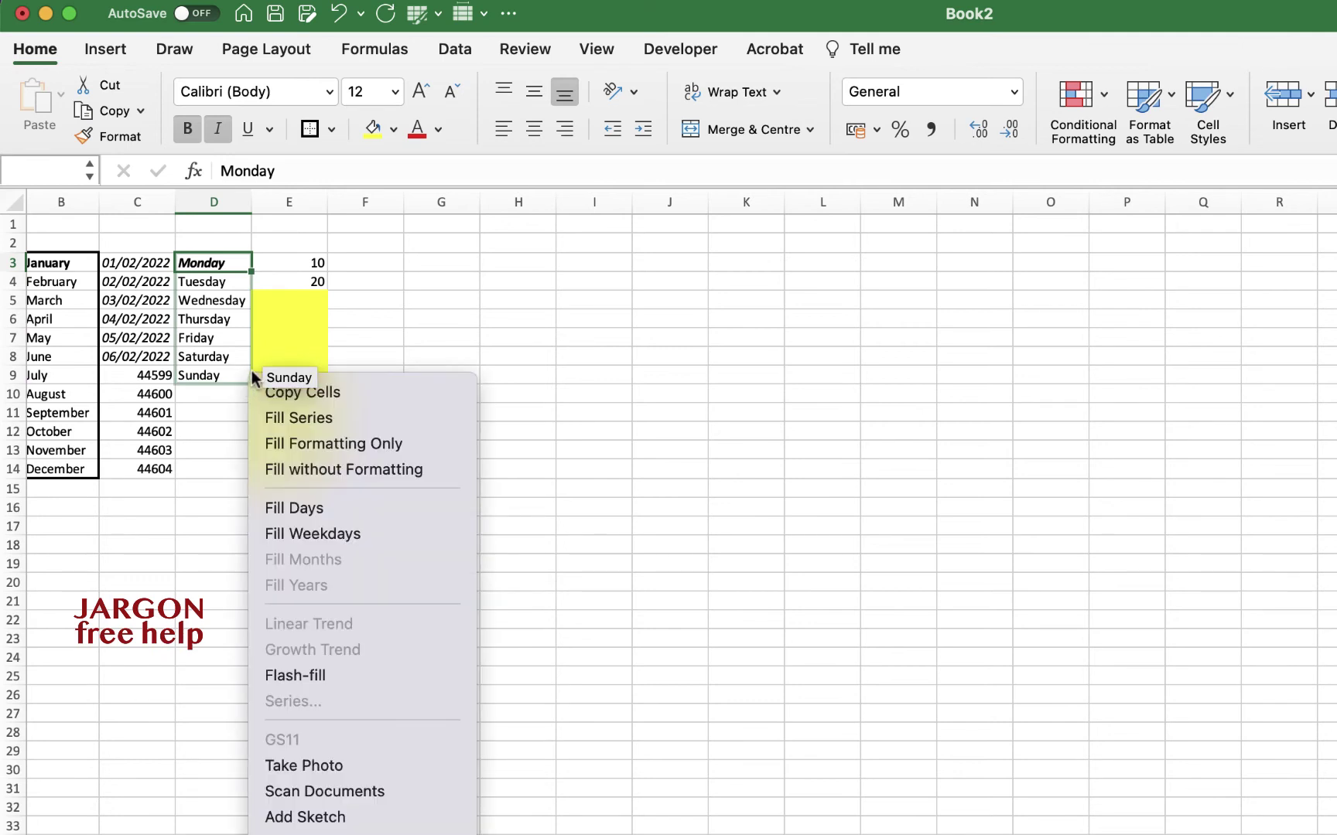
pyautogui.click(318, 444)
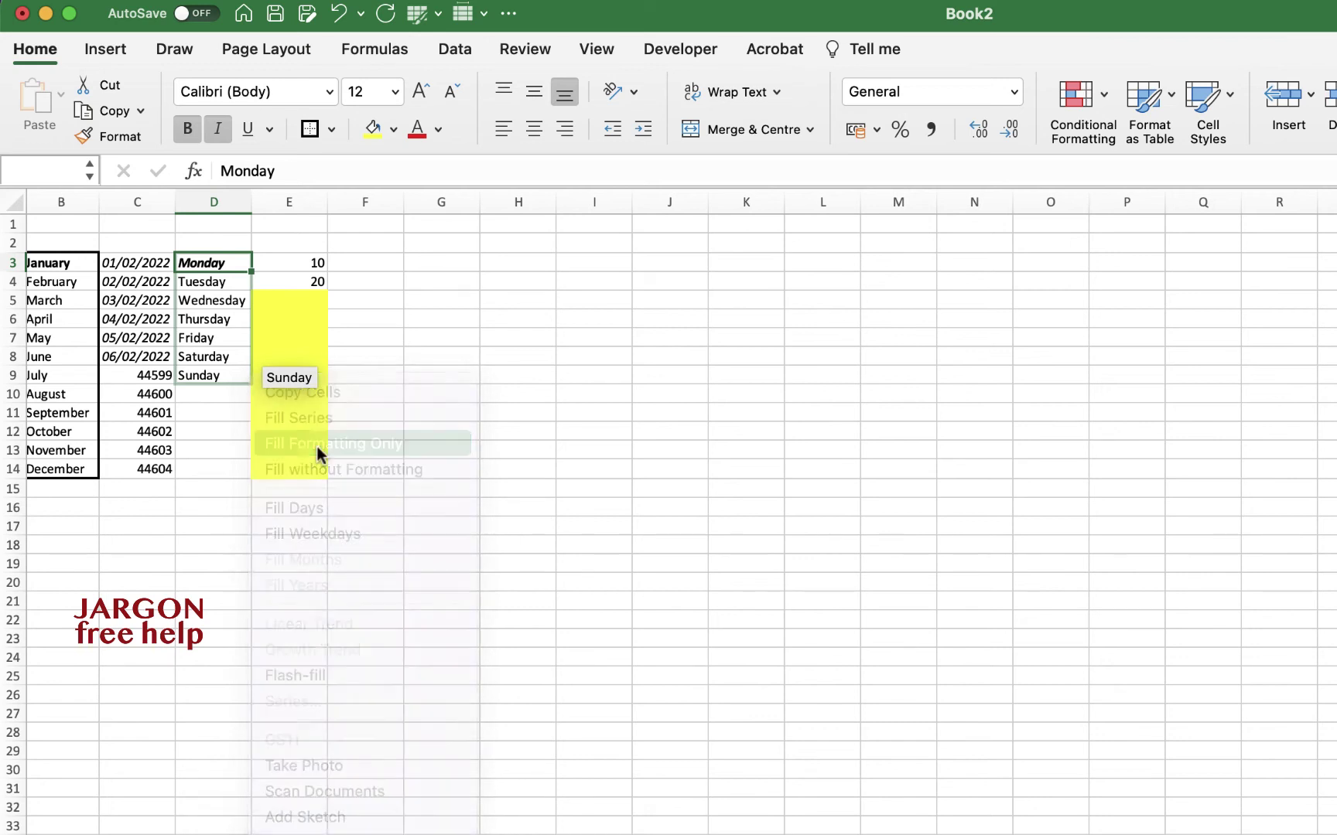
pyautogui.click(299, 263)
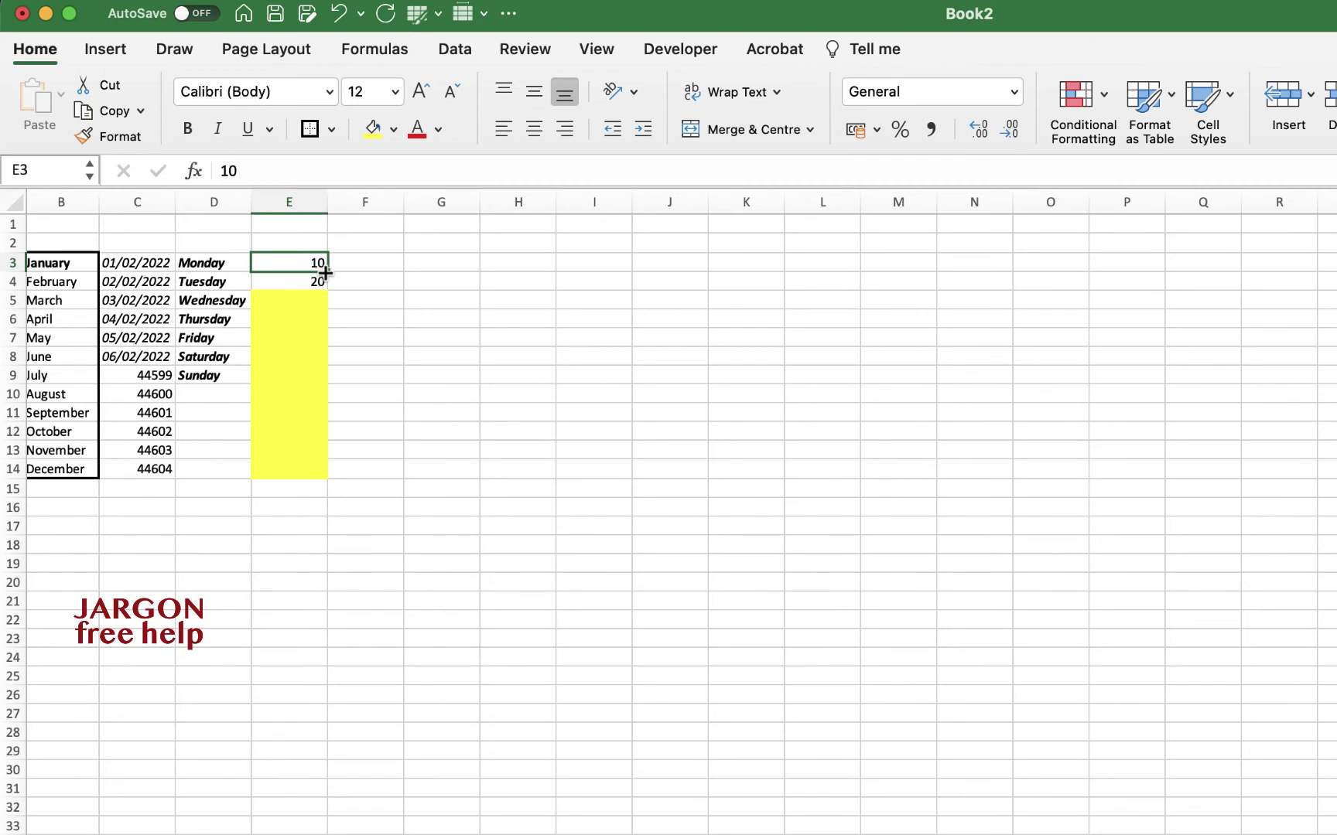
pyautogui.moveTo(328, 277); pyautogui.dragTo(328, 478)
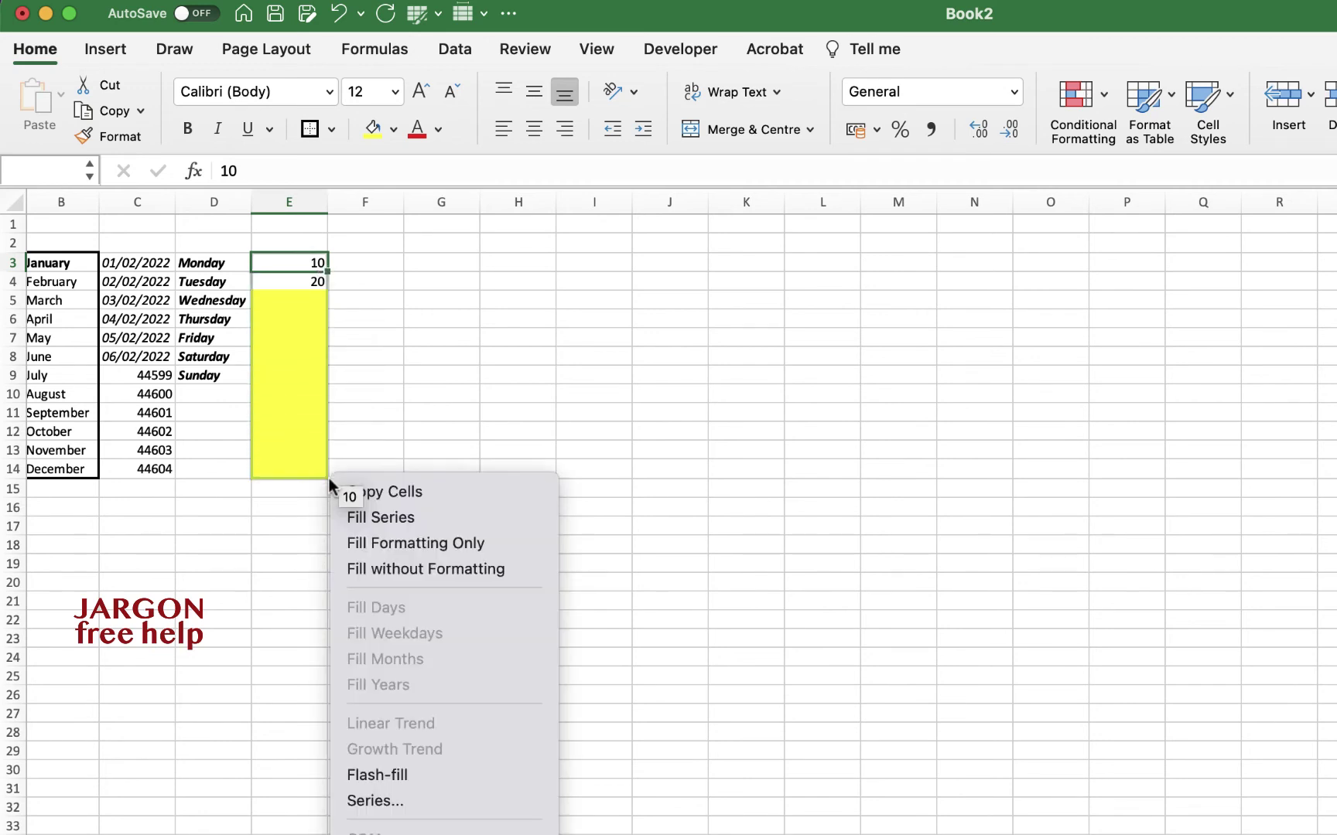
pyautogui.click(397, 544)
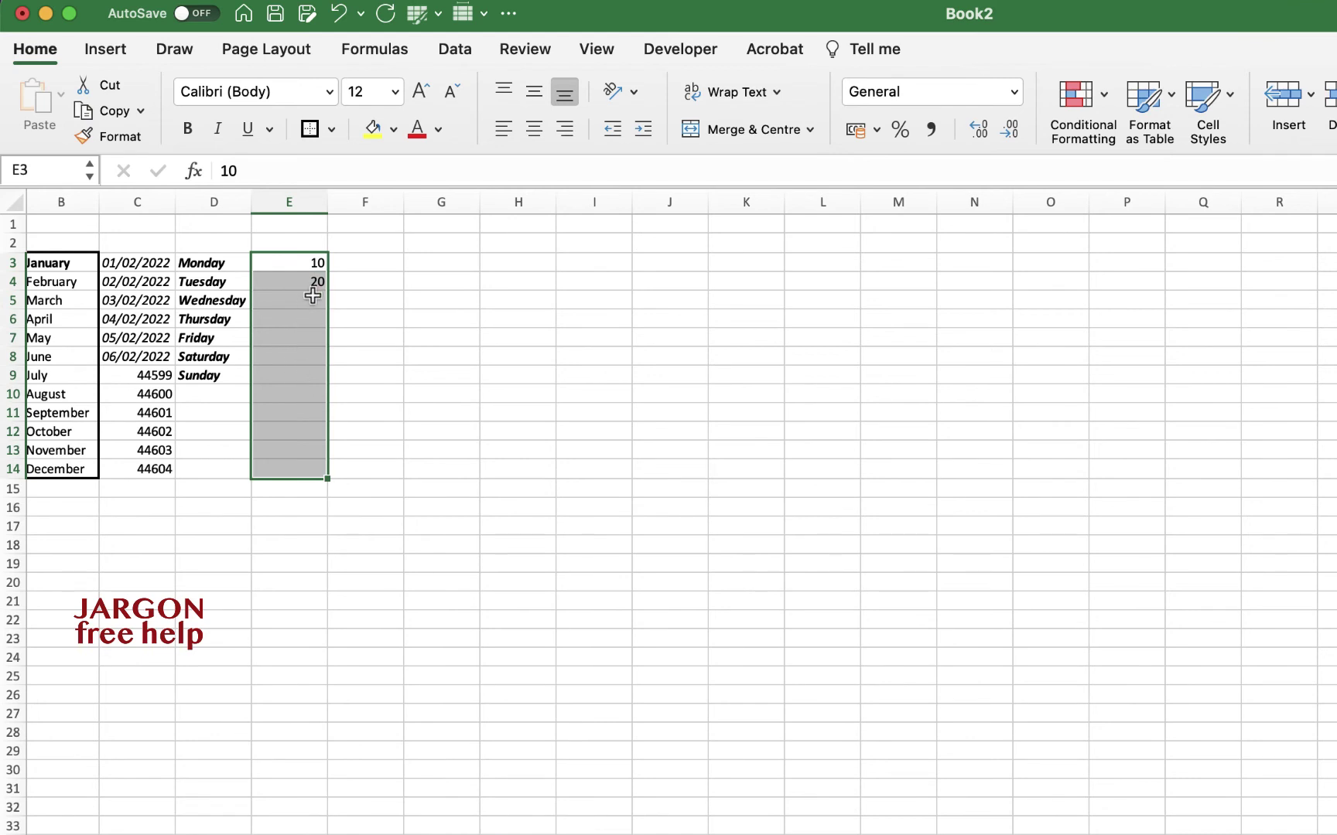
pyautogui.click(311, 299)
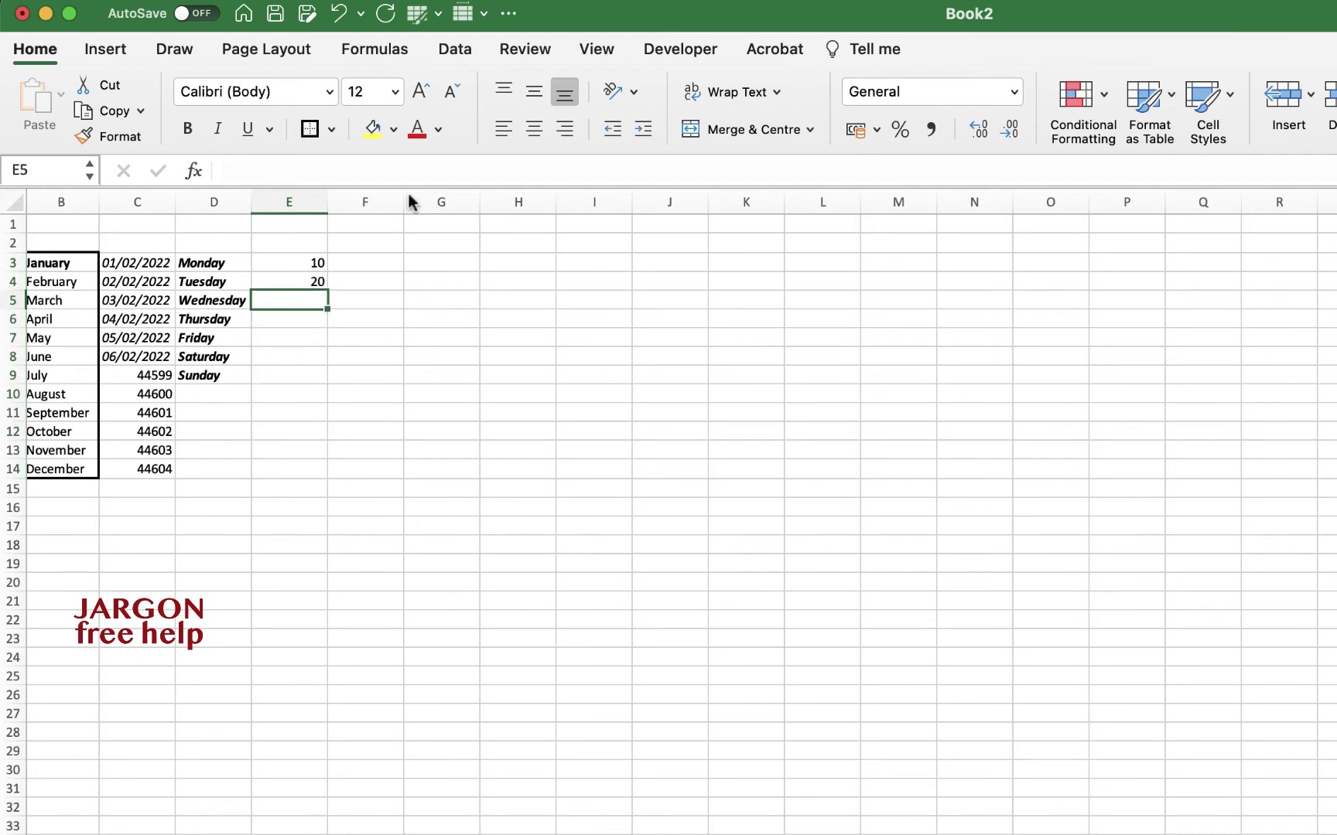
pyautogui.click(338, 20)
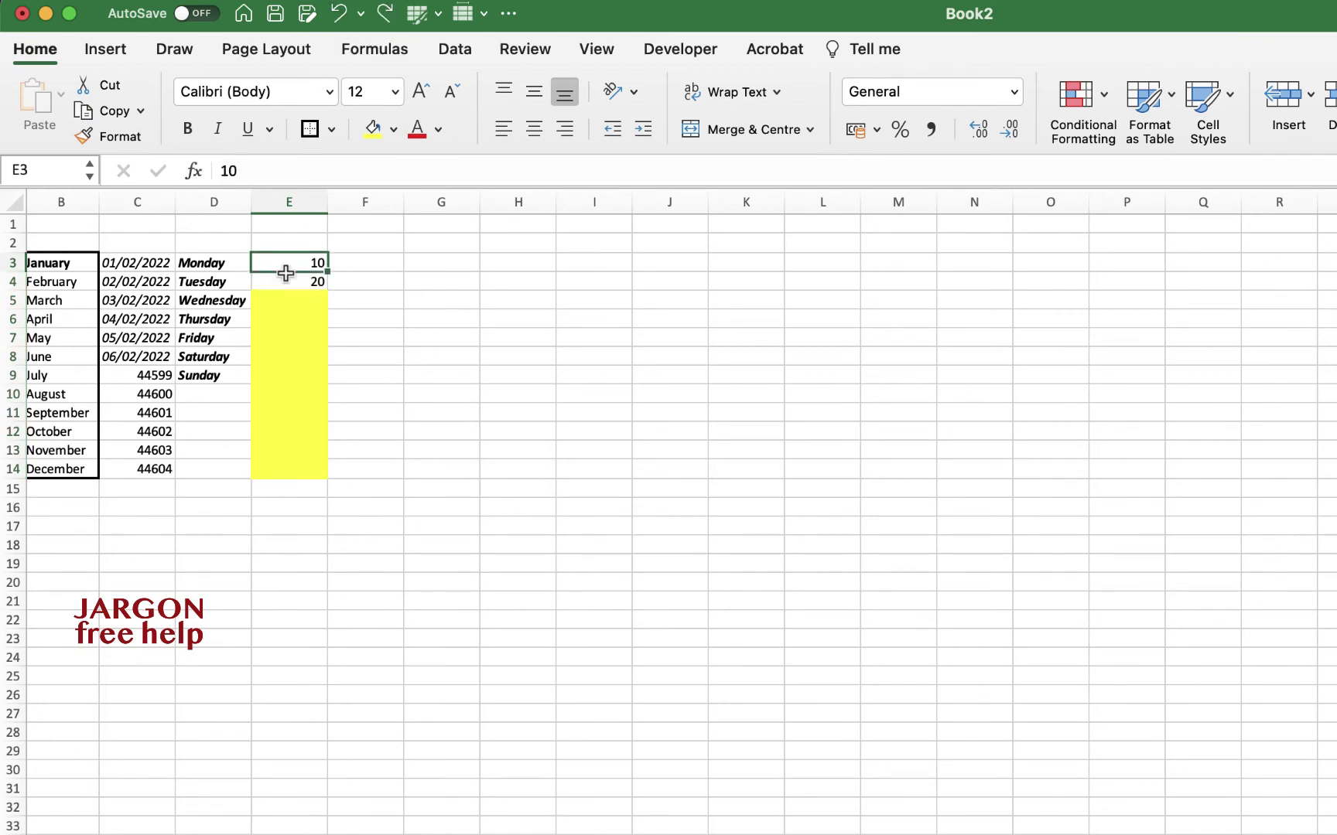
pyautogui.click(280, 333)
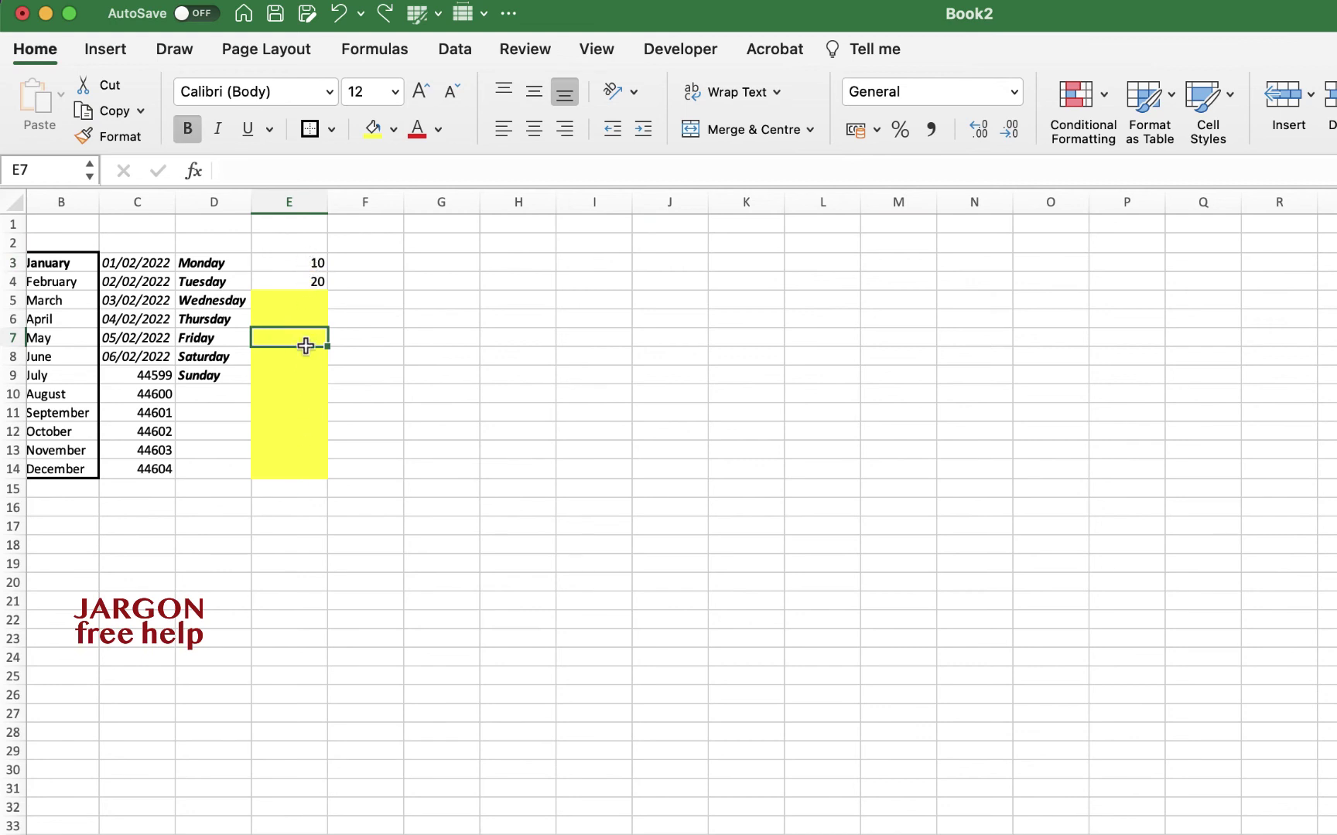
pyautogui.click(300, 296)
pyautogui.moveTo(301, 295); pyautogui.dragTo(292, 474)
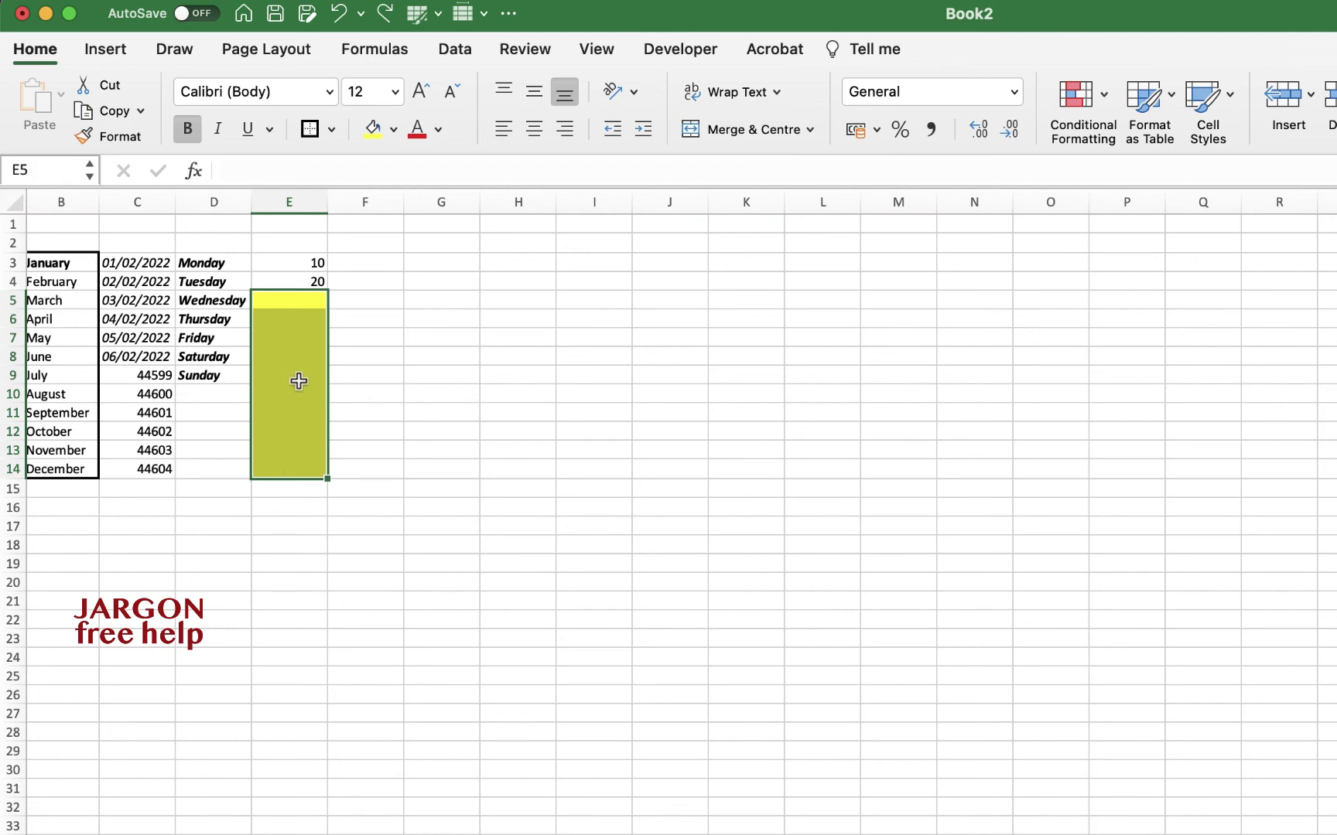
pyautogui.click(310, 357)
pyautogui.write('45')
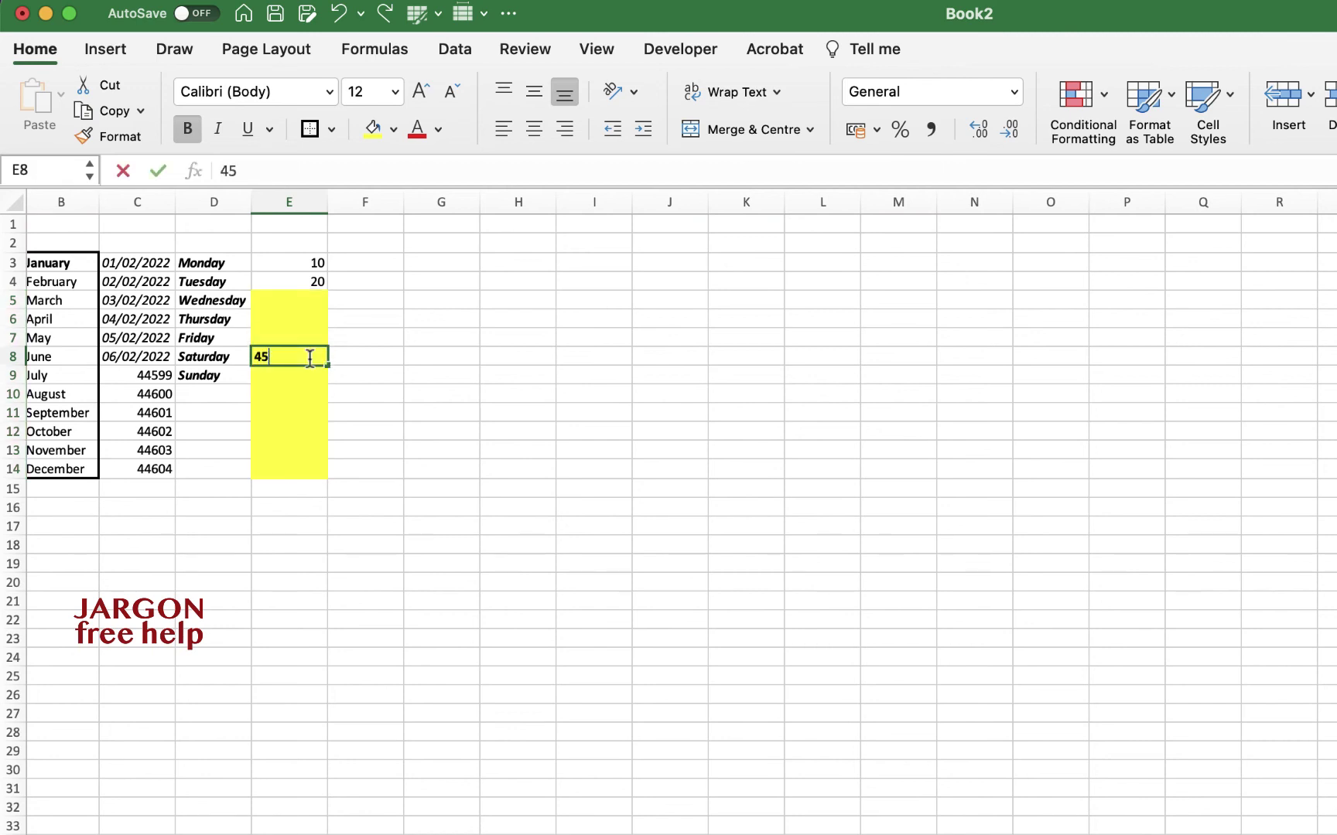
pyautogui.press('Return')
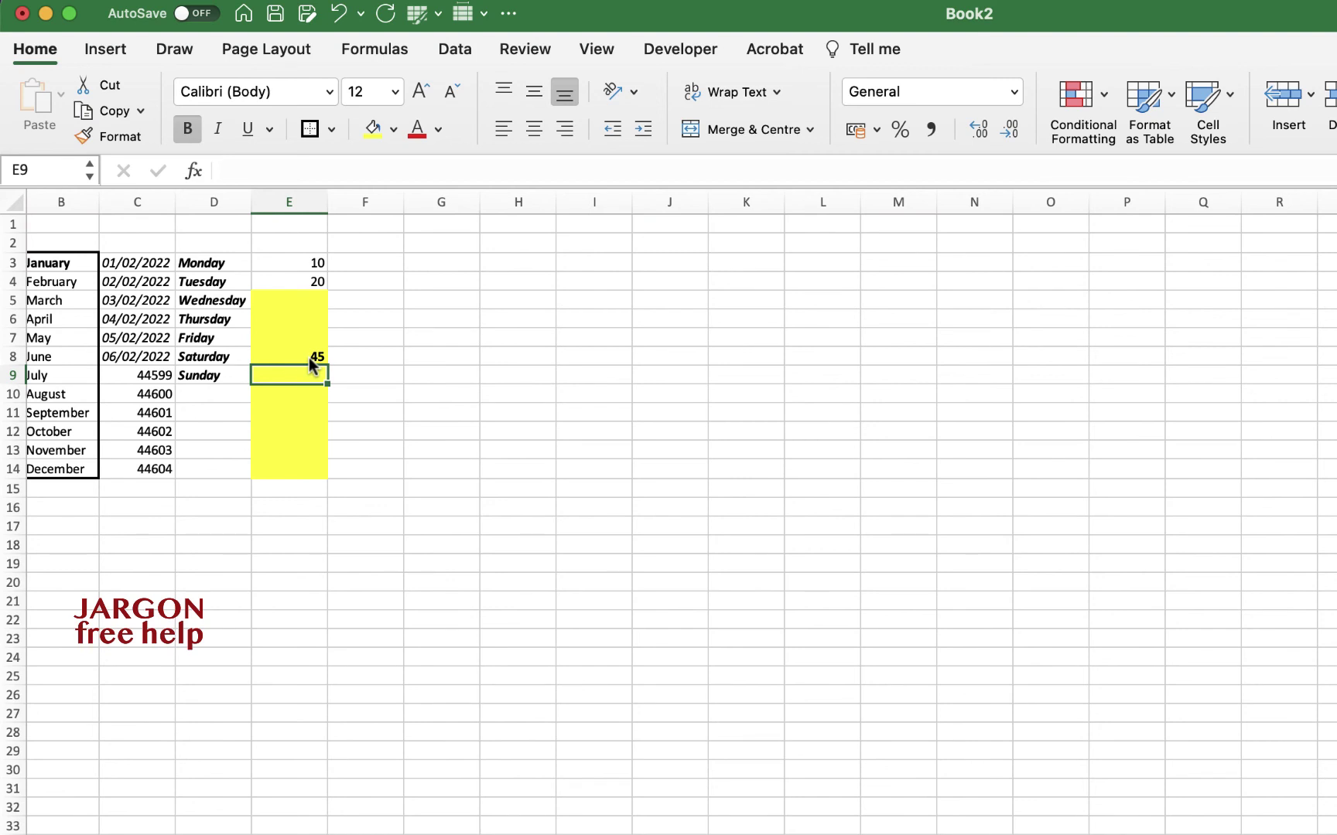
pyautogui.press('super+z')
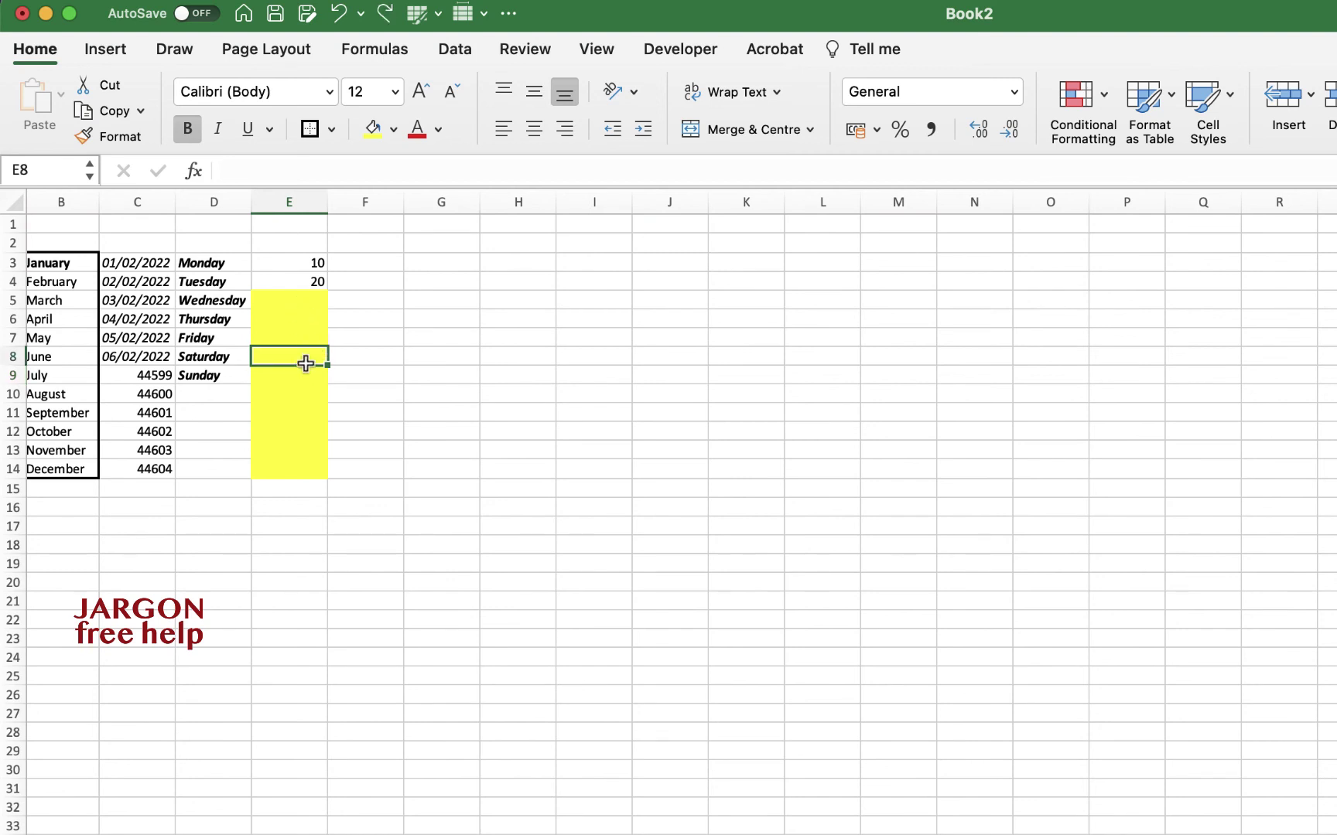
pyautogui.moveTo(307, 261); pyautogui.dragTo(313, 280)
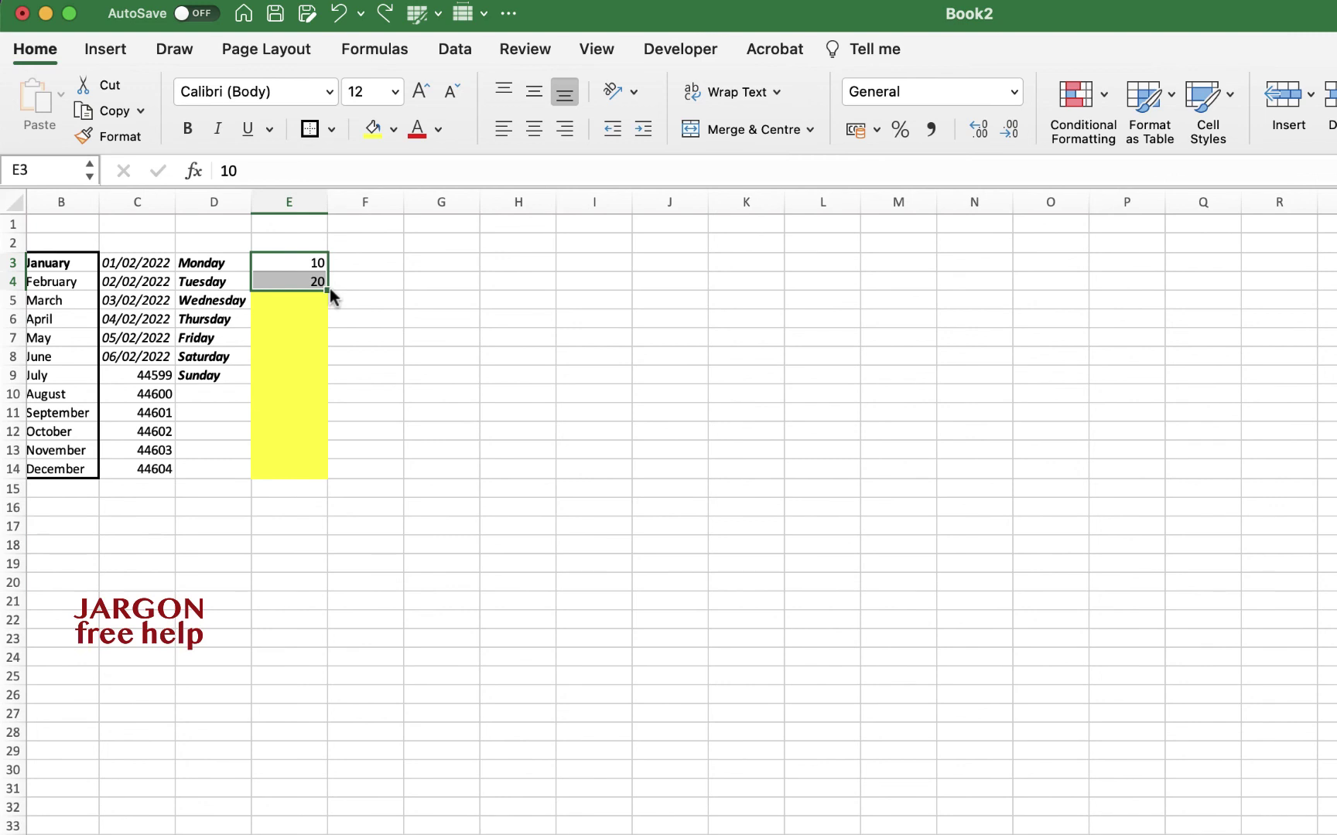
# - Extend the 10, 20 pattern to E14 (30–120) using Fill without Formatting
pyautogui.moveTo(331, 288); pyautogui.dragTo(326, 476)
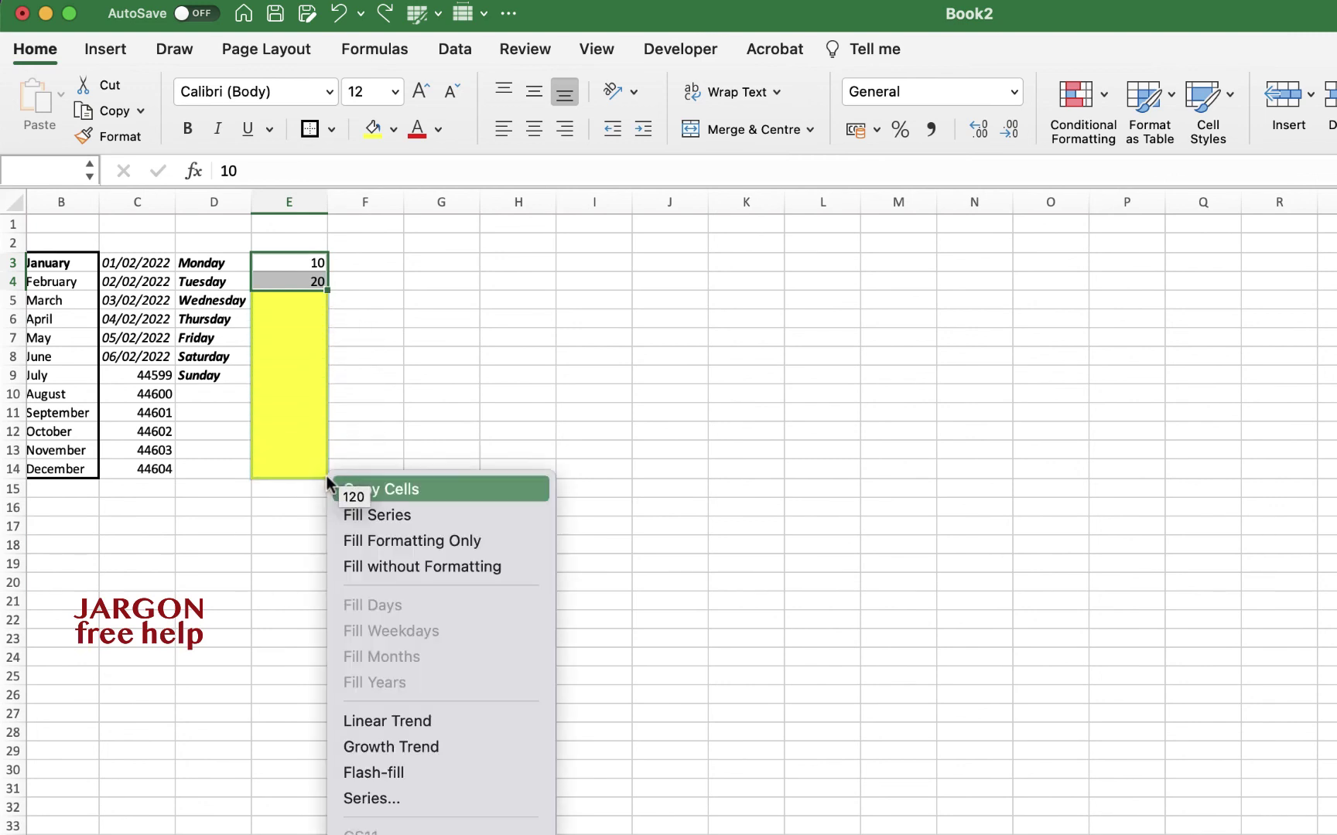
pyautogui.click(473, 567)
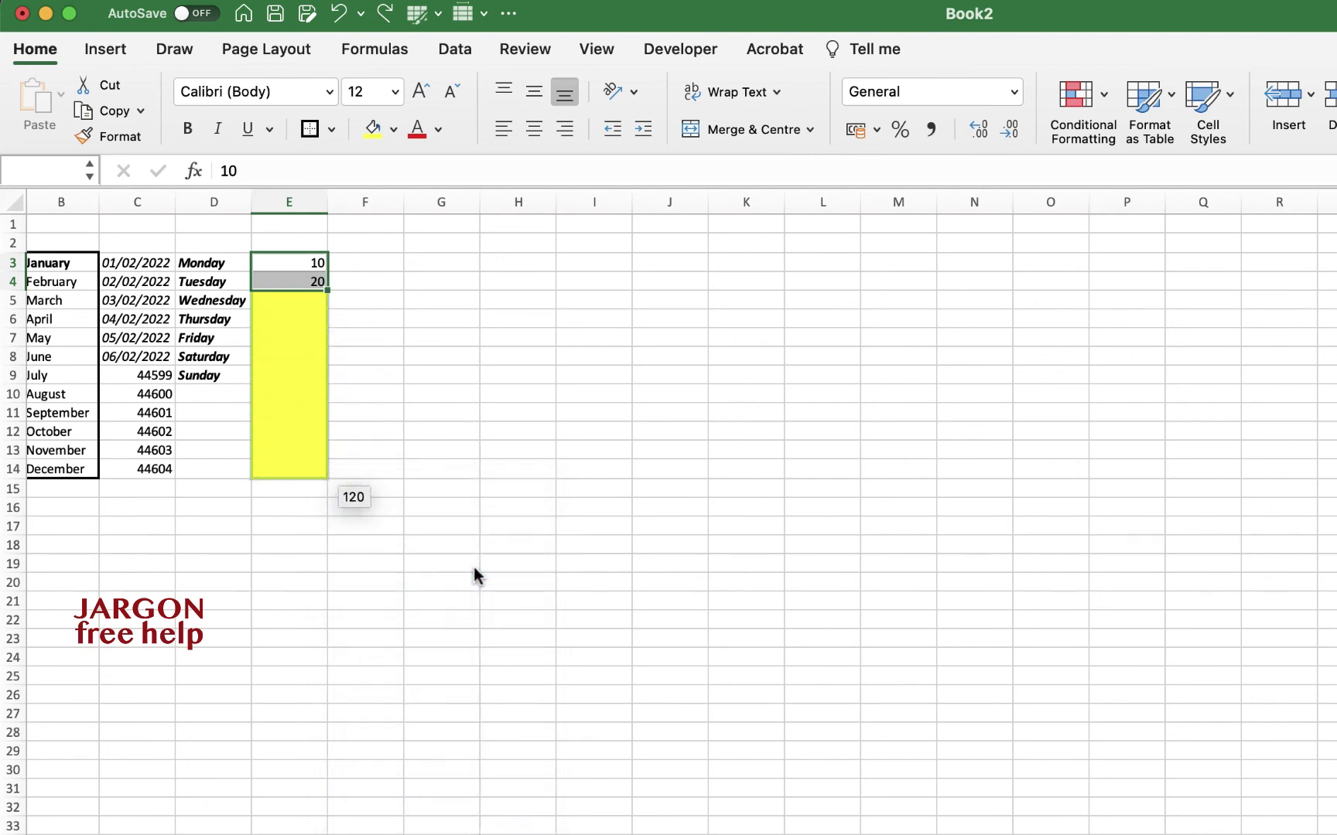
pyautogui.click(309, 386)
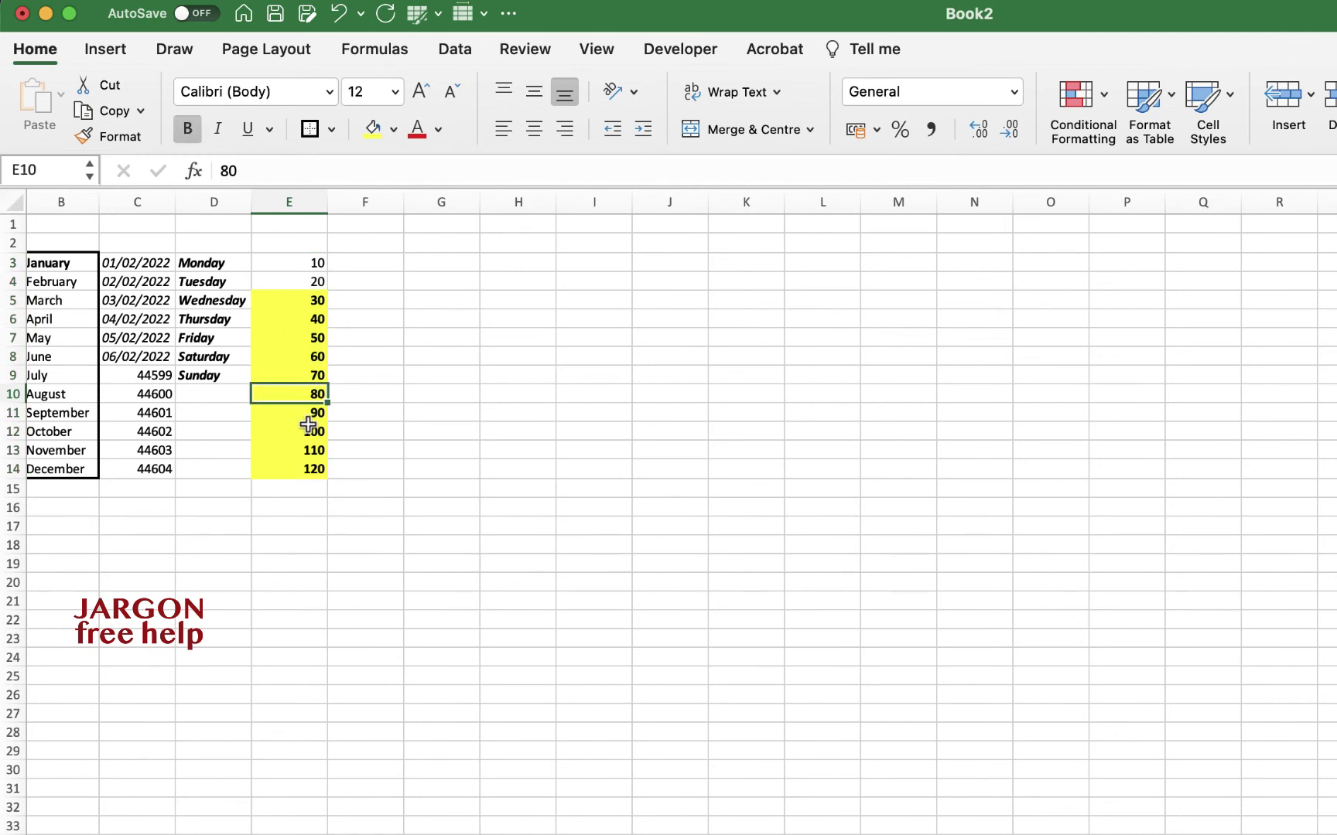
pyautogui.click(317, 282)
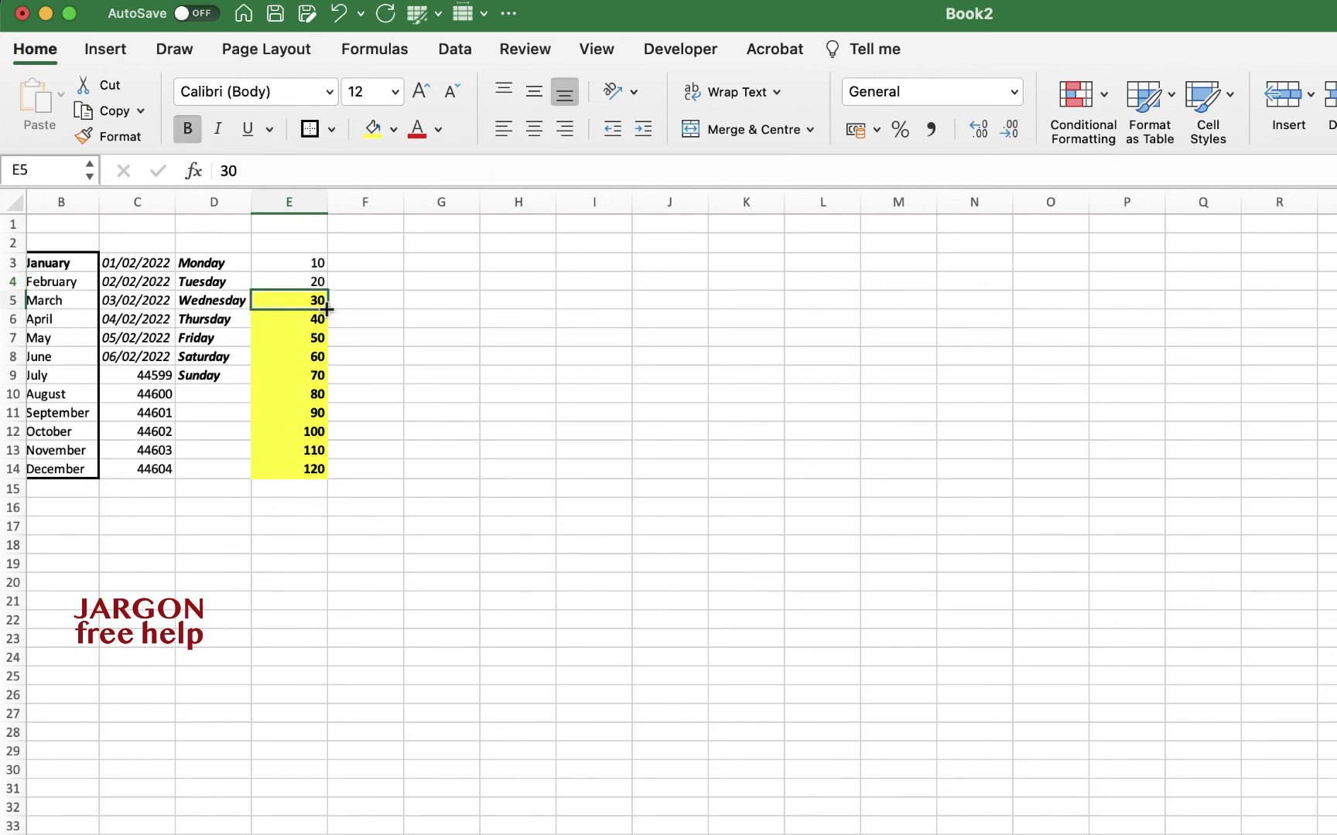
# - Apply E5's yellow fill and bold to E3:E4 using Fill Formatting Only
pyautogui.moveTo(326, 313); pyautogui.dragTo(325, 264)
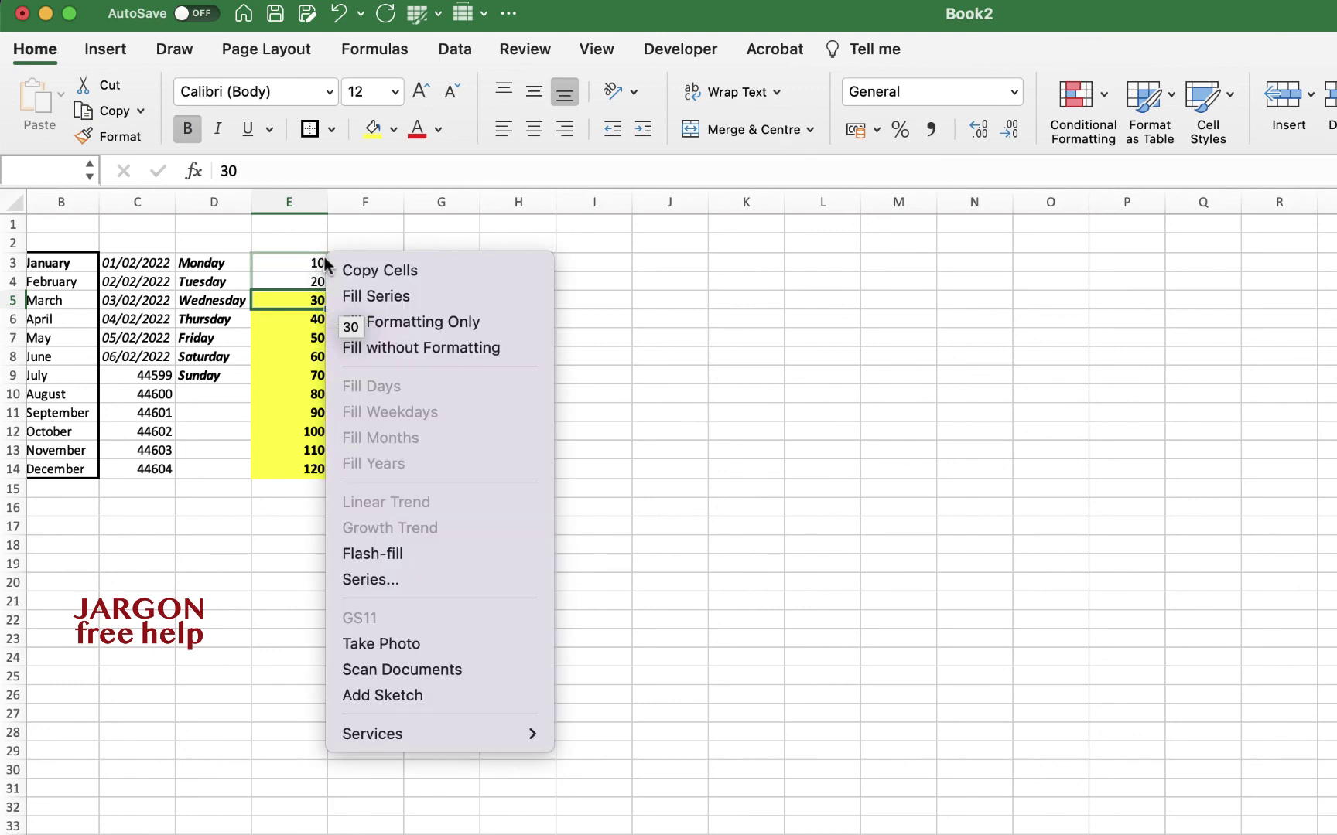
pyautogui.click(398, 323)
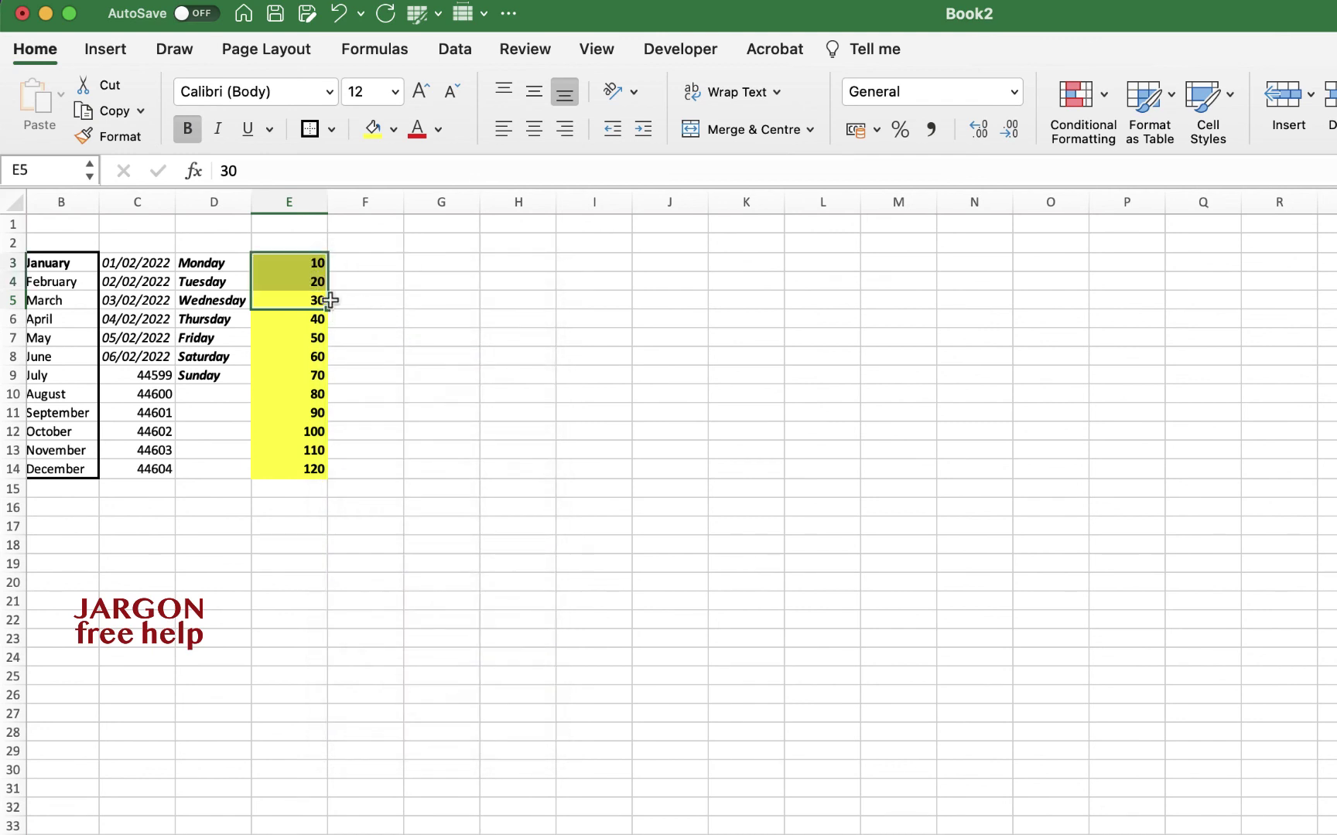
pyautogui.click(310, 280)
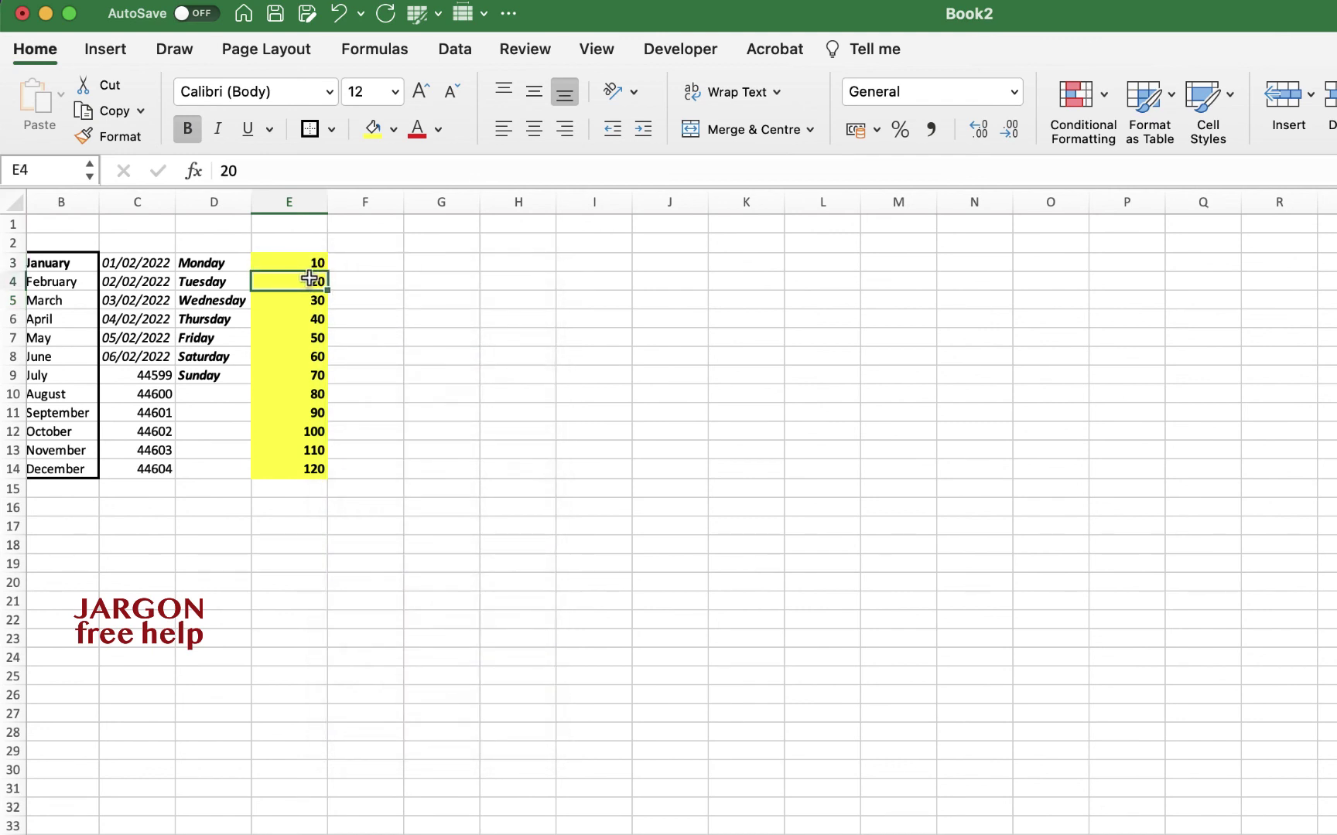